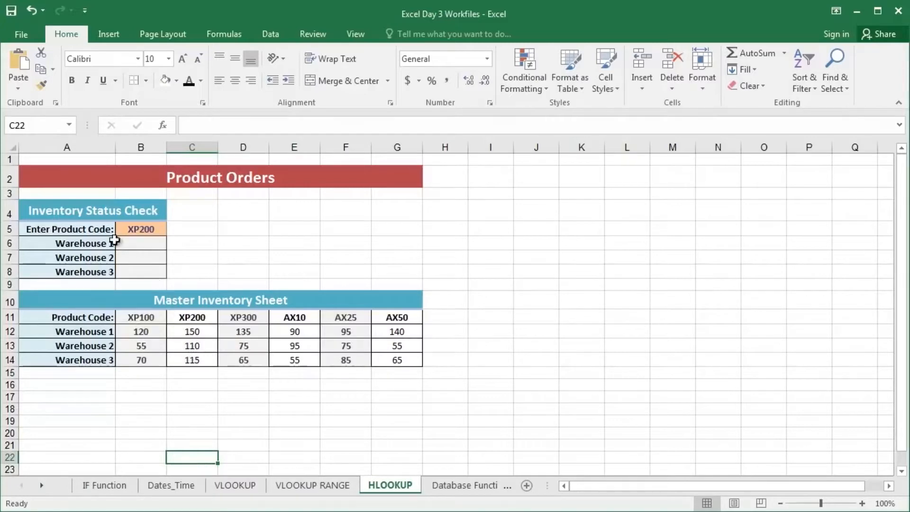
- Search for the hlookup function and insert HLOOKUP into cell B6 for Warehouse 1
click(148, 235)
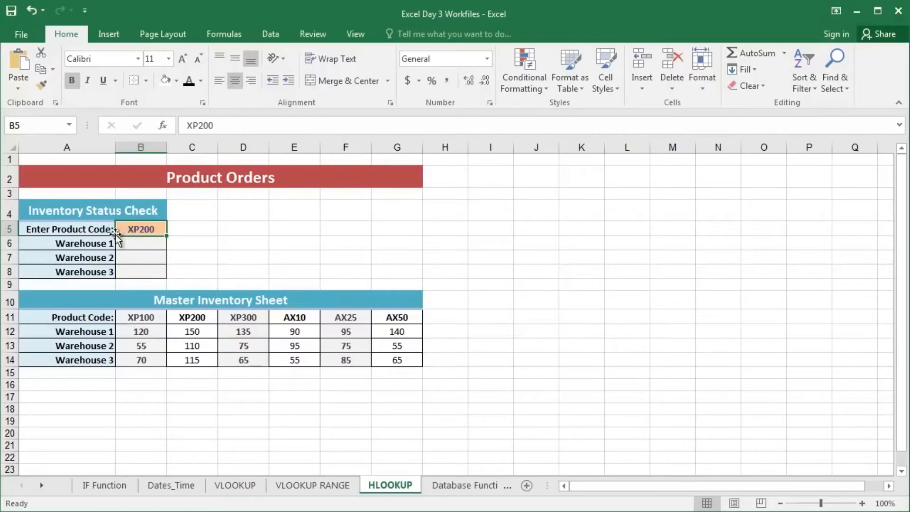
drag(35, 317, 388, 319)
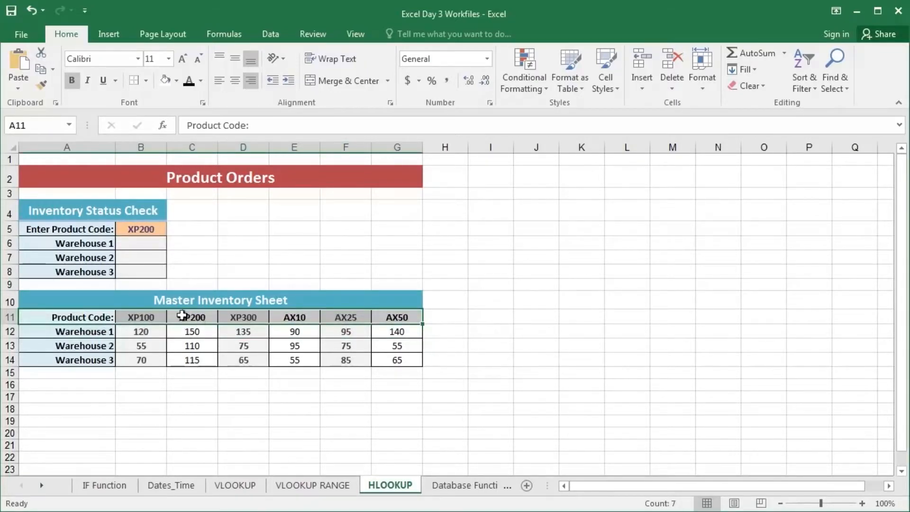
click(136, 247)
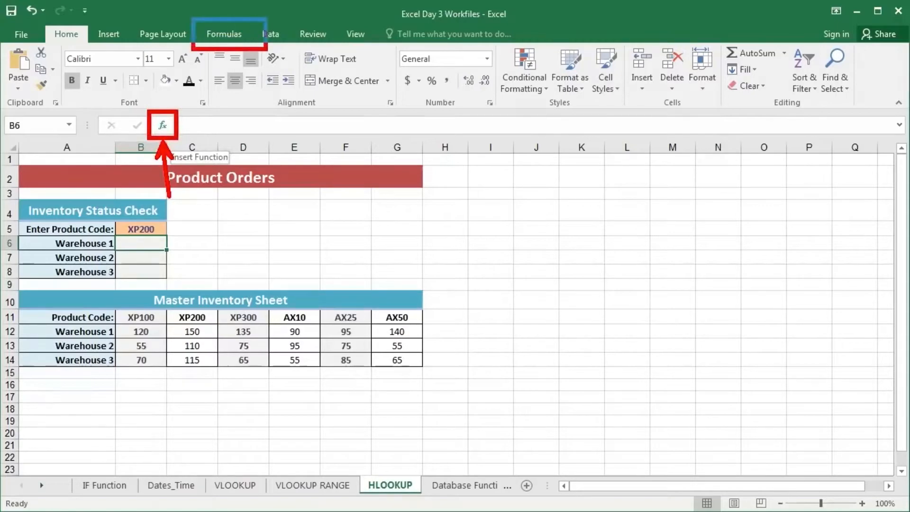
click(163, 125)
text(h)
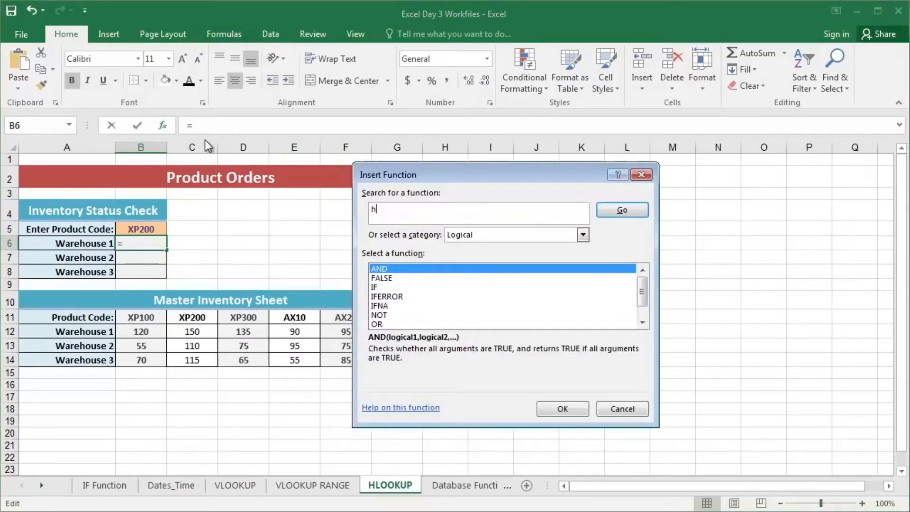
text(lookup)
click(610, 212)
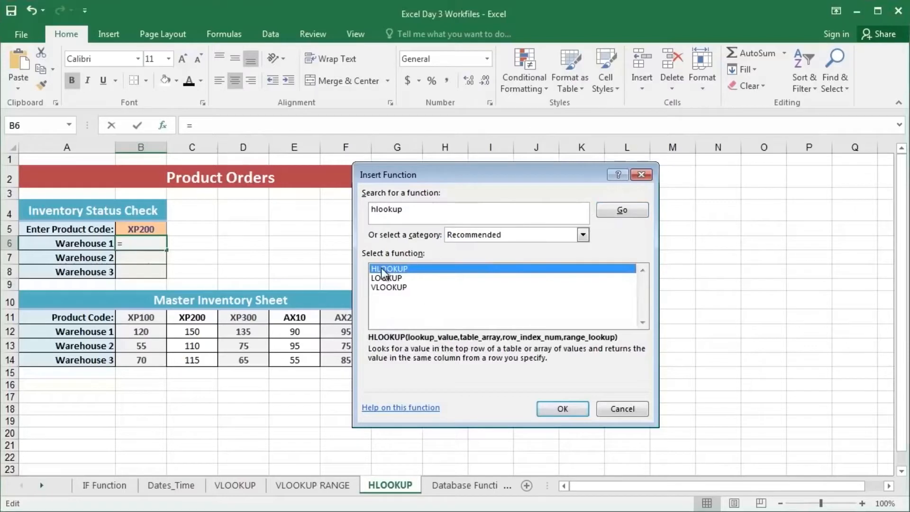
click(545, 408)
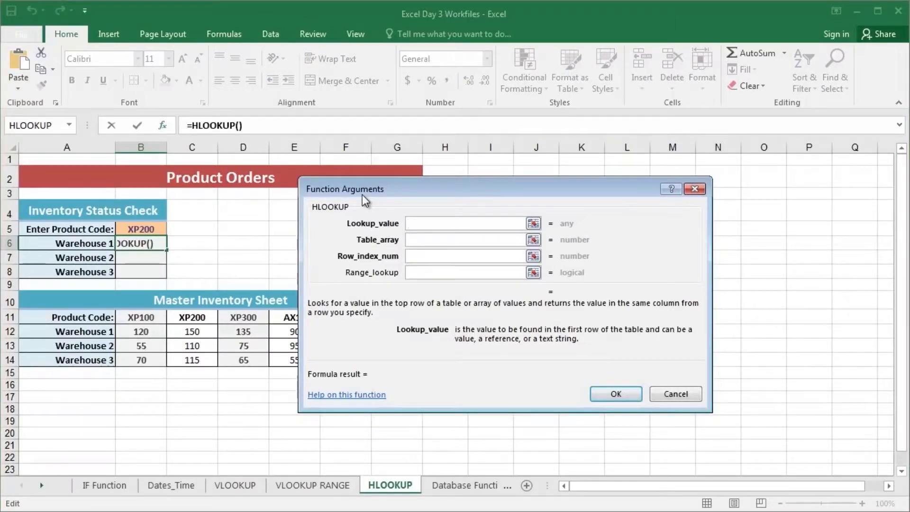
- Set the HLOOKUP lookup value to the product code cell as the absolute reference $B$5
drag(396, 194, 524, 209)
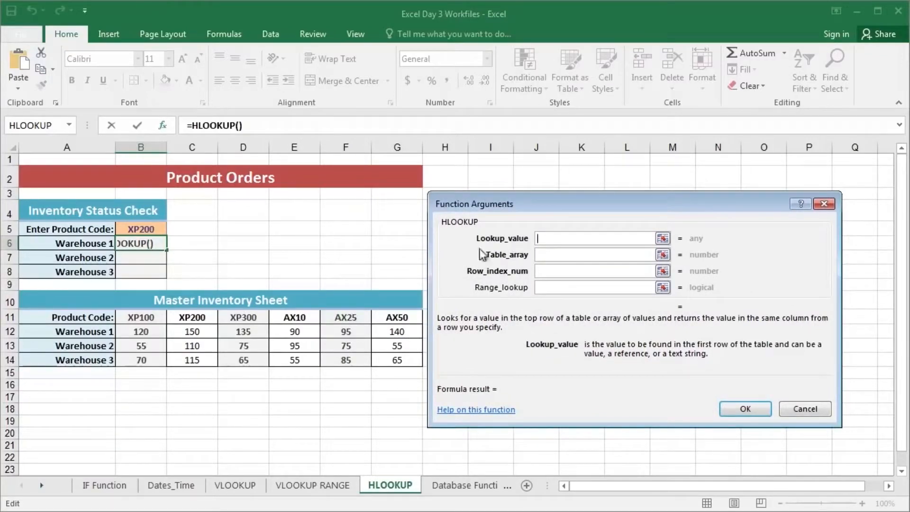
click(132, 229)
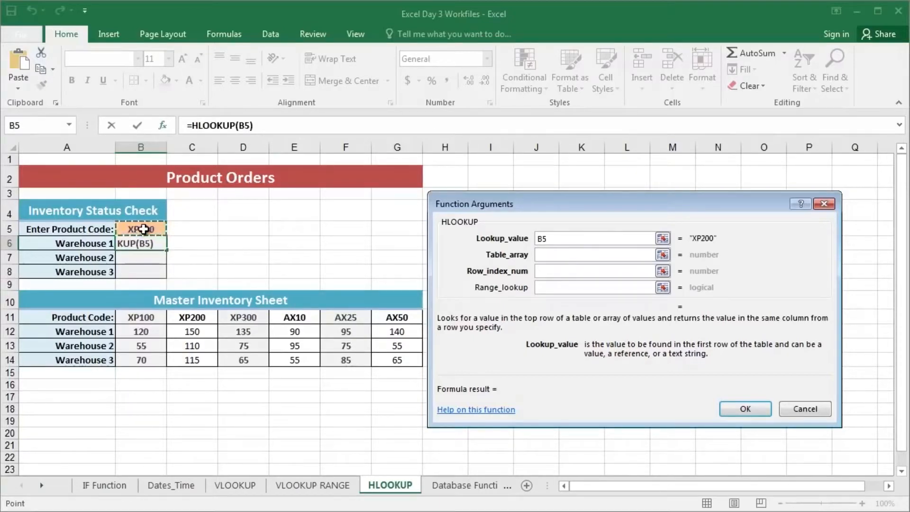
key(F4)
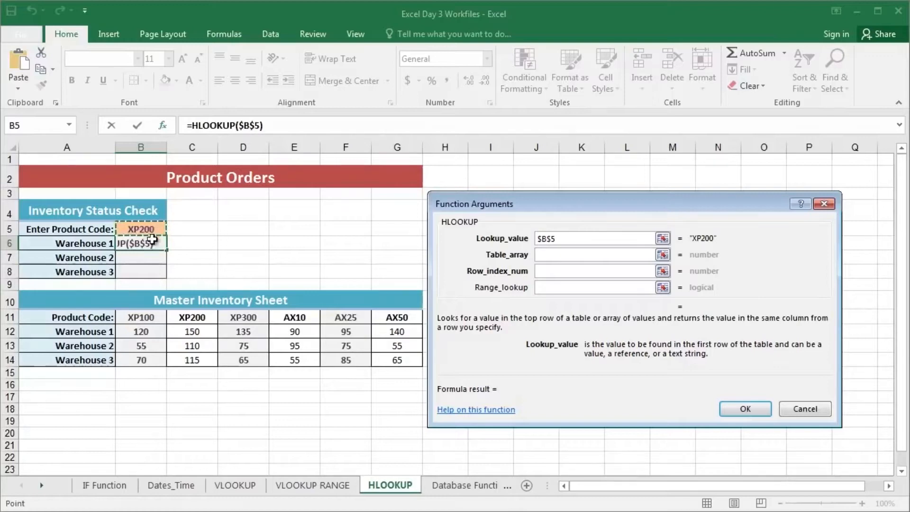
- Set the HLOOKUP table array to the master inventory range as the absolute reference $A$11:$G$14
click(552, 254)
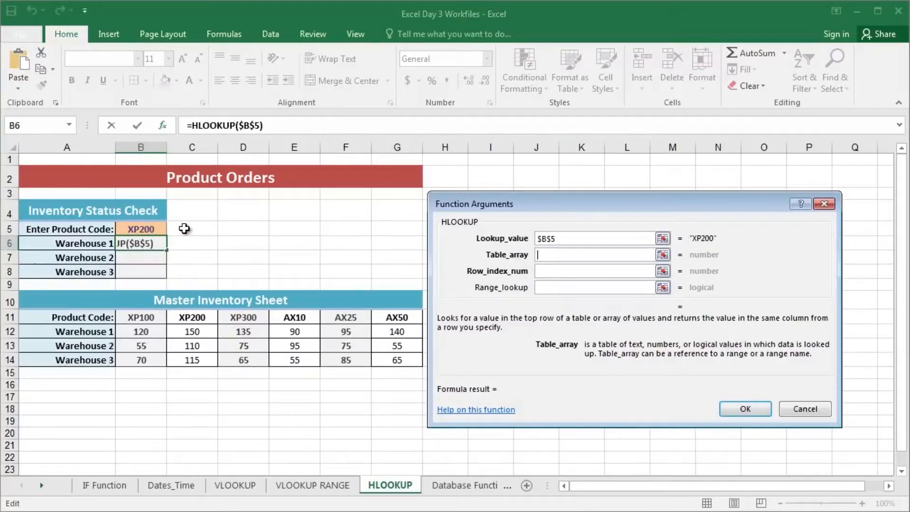
drag(427, 200, 433, 187)
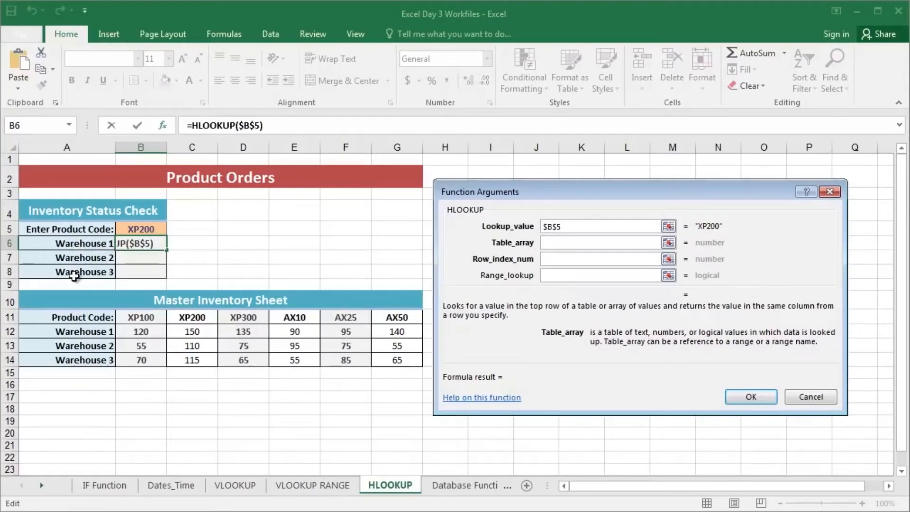
drag(82, 315, 394, 359)
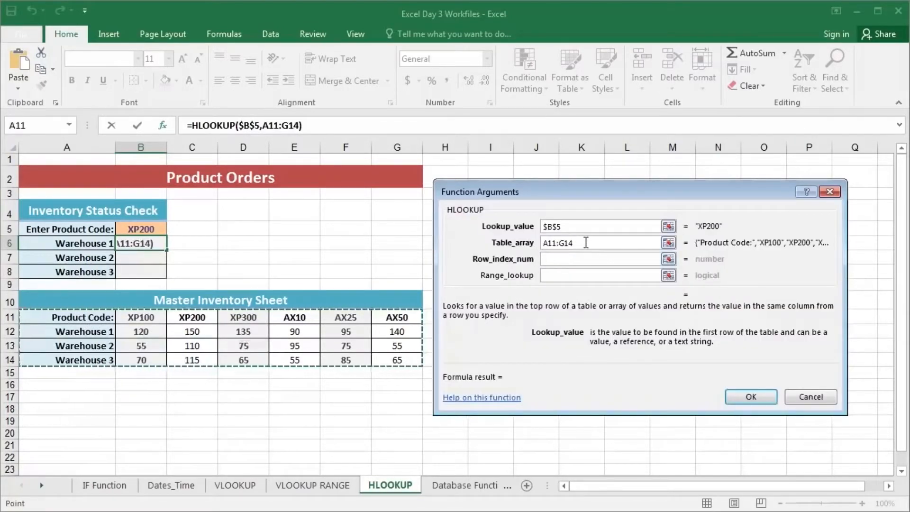
drag(586, 243, 530, 246)
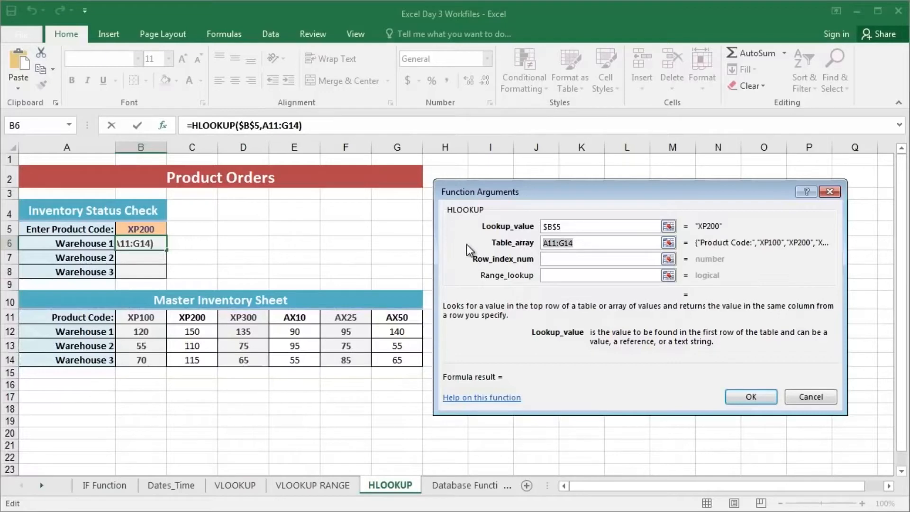
key(F4)
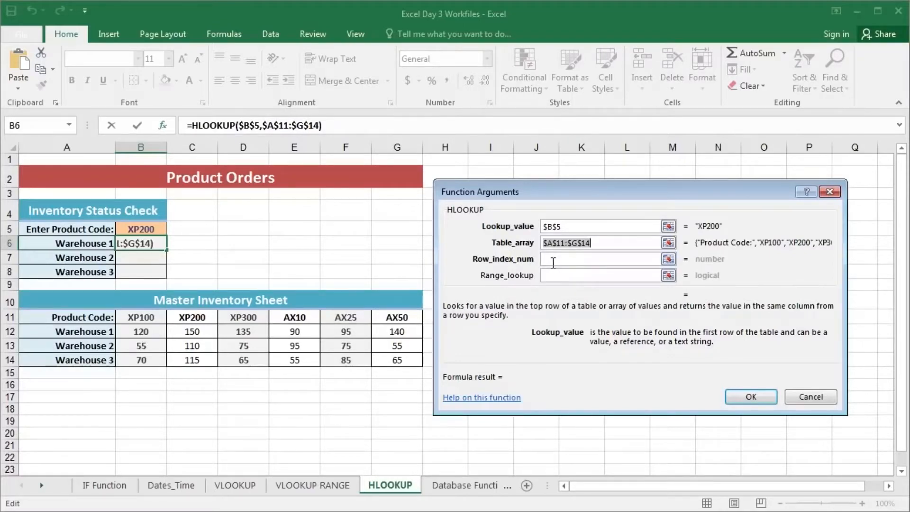
- Set the row index number to 2 and range lookup to 0, and complete the Warehouse 1 formula
click(553, 262)
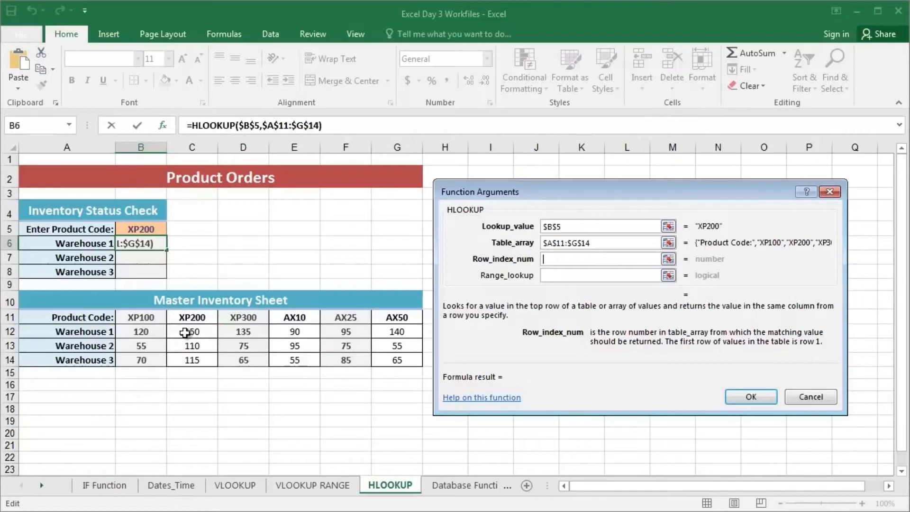
text(2)
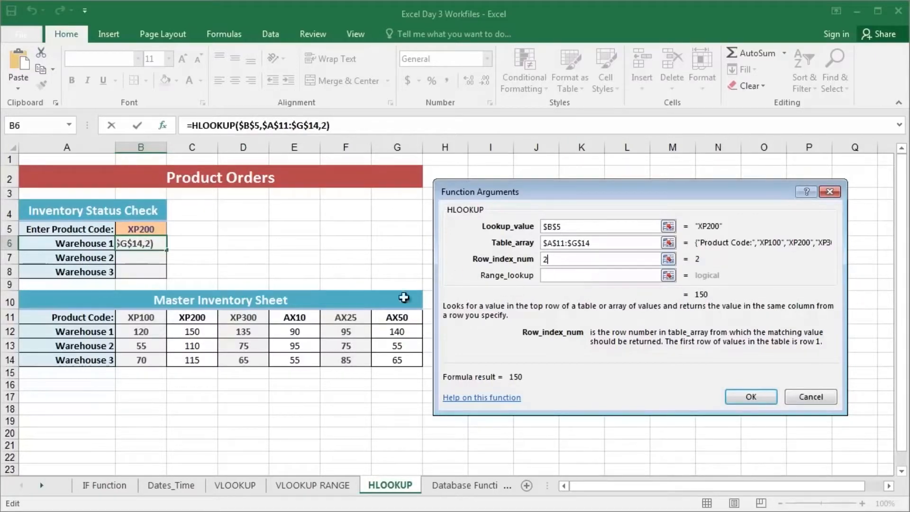
click(570, 274)
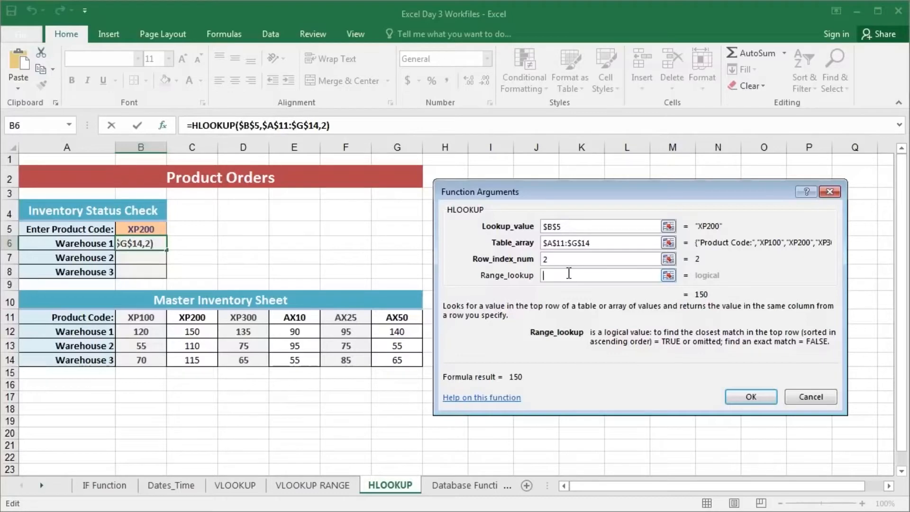
text(0)
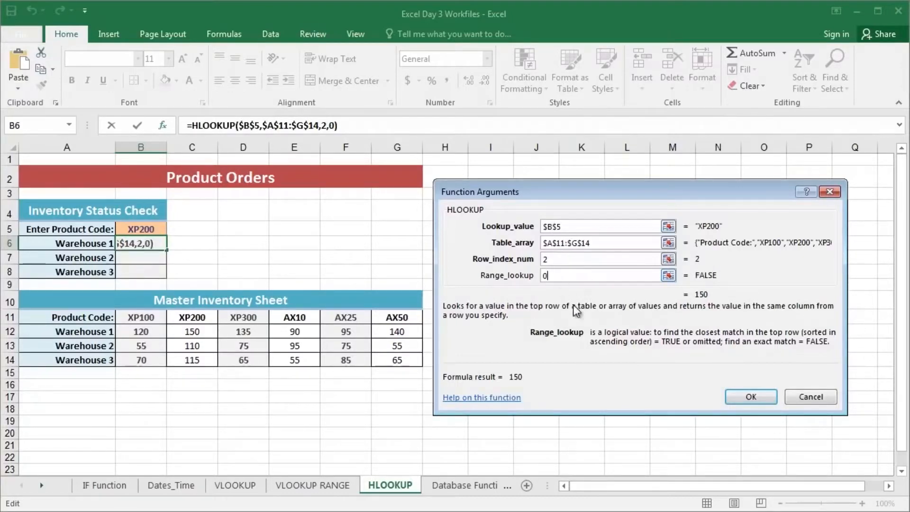
click(749, 397)
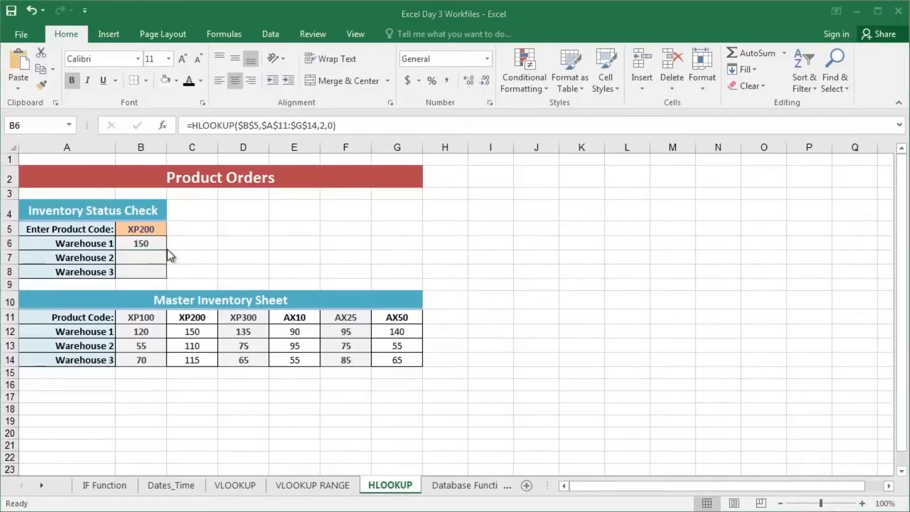
- Fill the B6 formula down to B8 and set the row index number of the Warehouse 2 formula in B7 to 3
click(155, 245)
drag(166, 251, 166, 278)
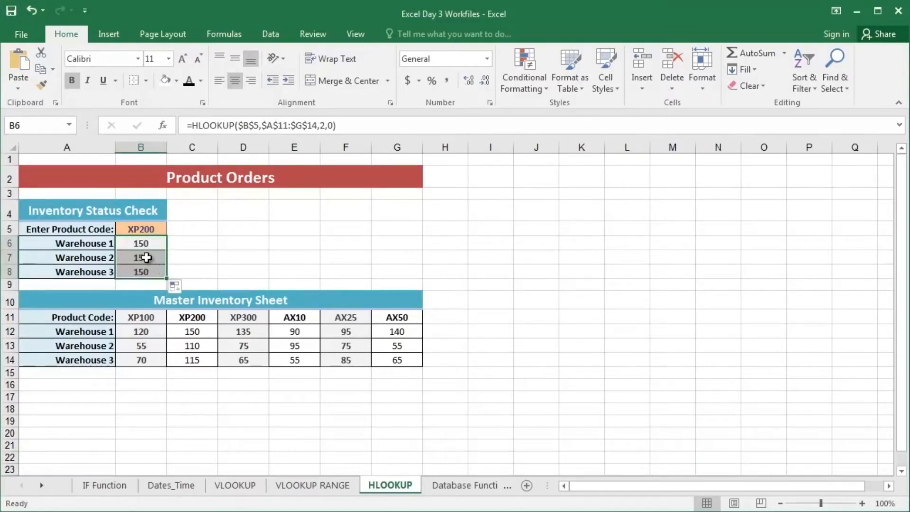
click(146, 258)
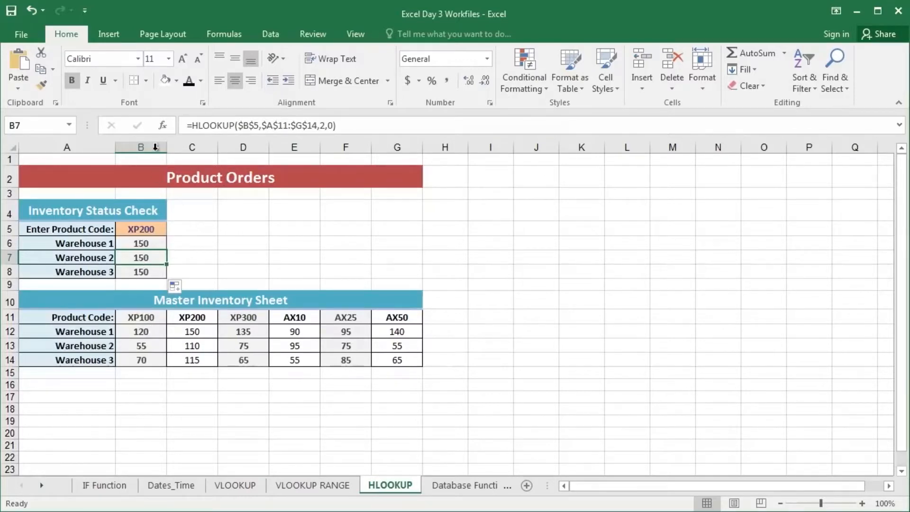
click(165, 125)
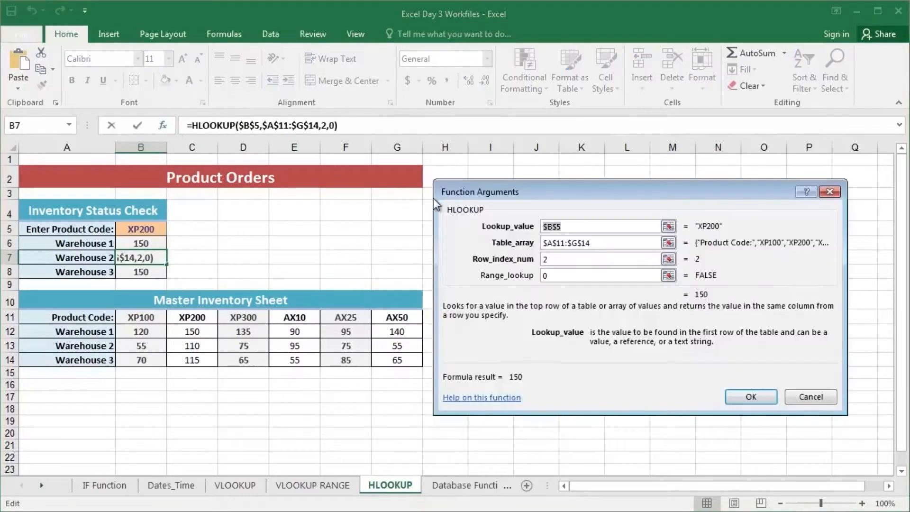
click(562, 259)
key(BackSpace)
text(3)
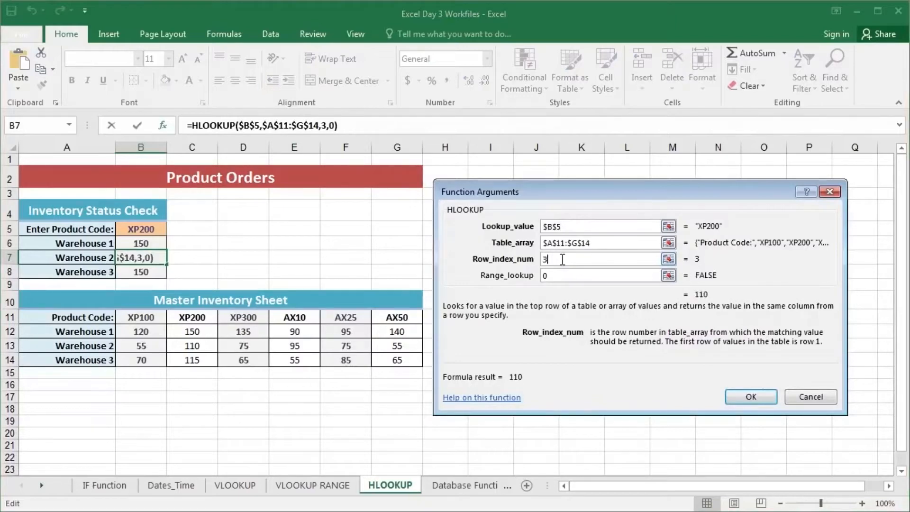
click(749, 398)
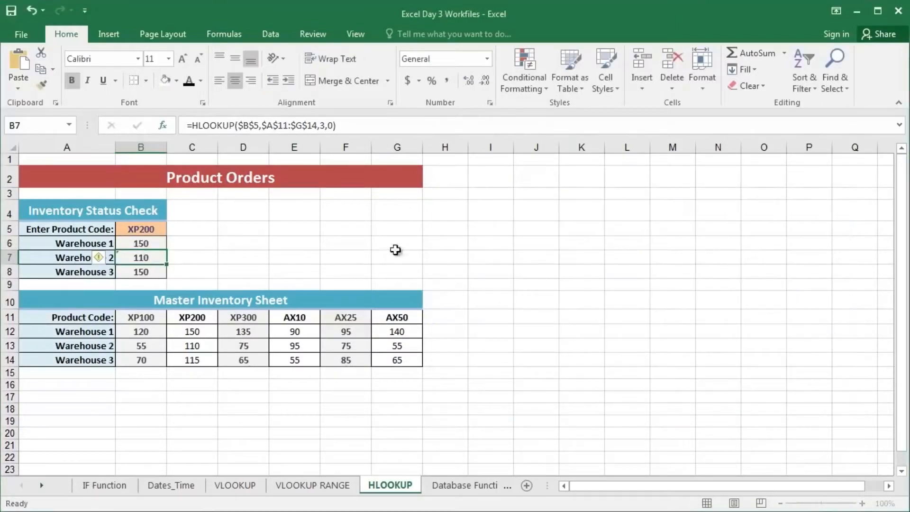
- Set the row index number of the Warehouse 3 HLOOKUP formula in B8 to 4
click(152, 275)
click(324, 126)
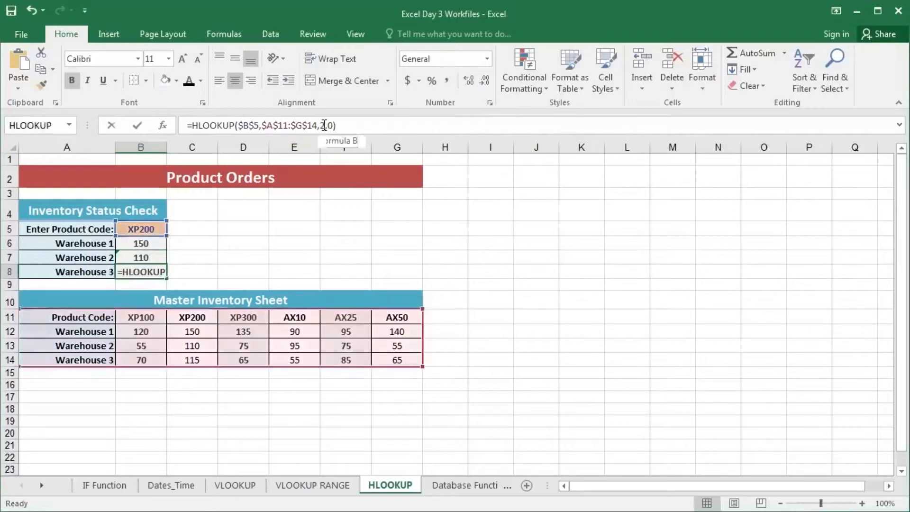
click(324, 125)
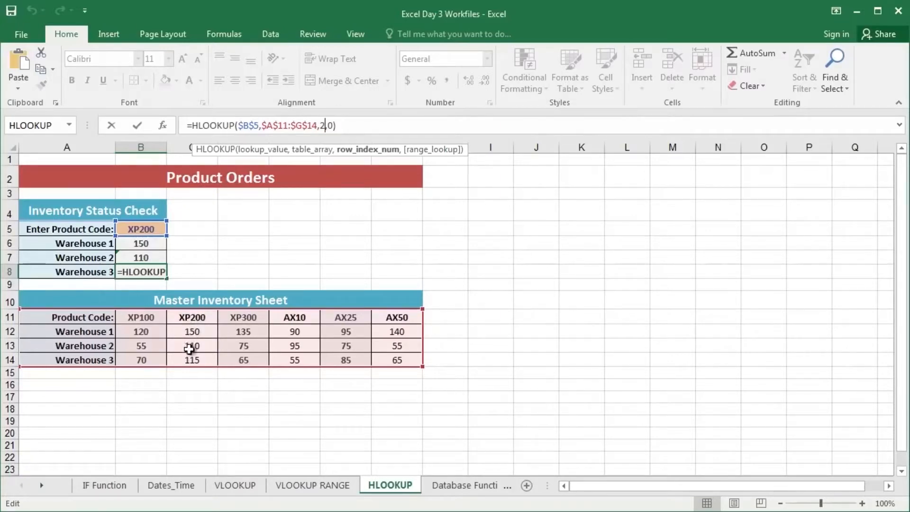
key(BackSpace)
text(4)
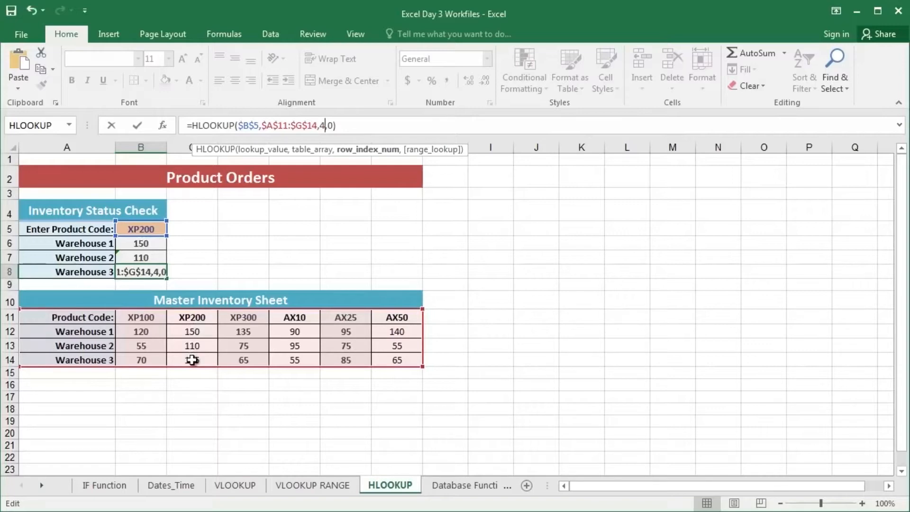
key(Return)
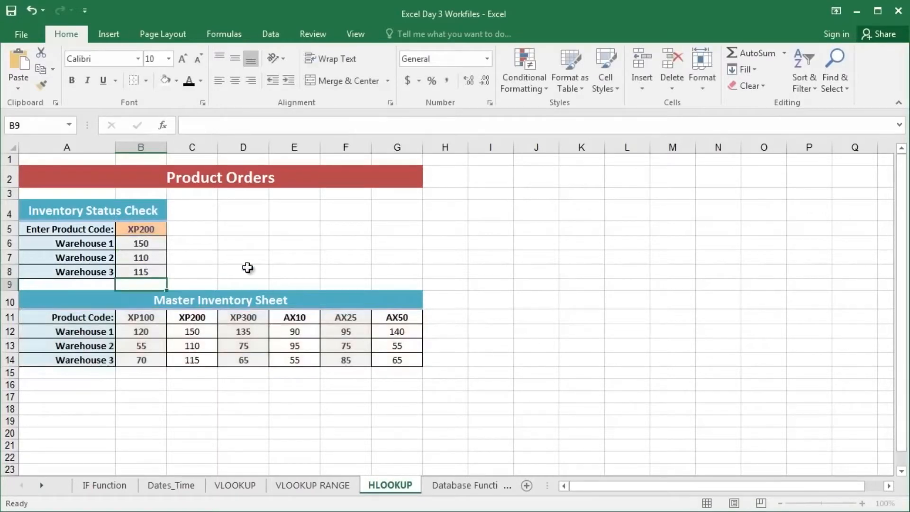
click(192, 232)
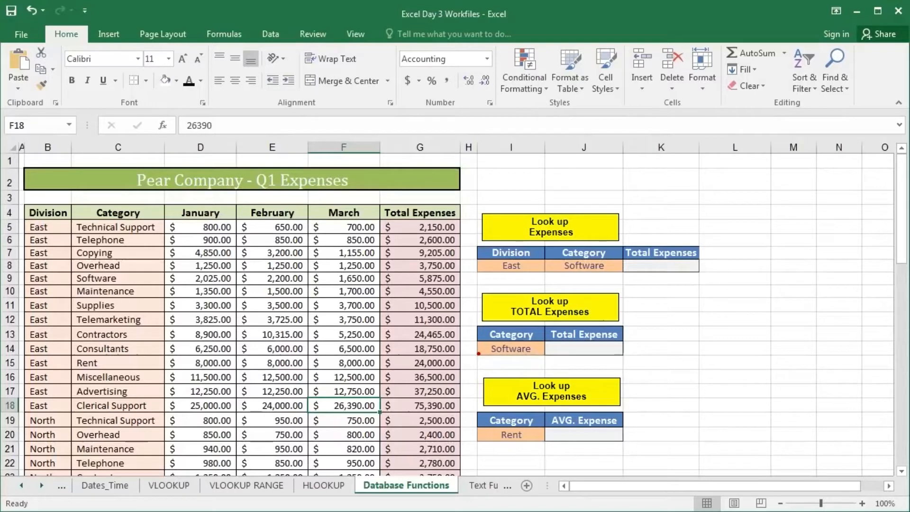
- Examine the Category and Total Expenses columns and the TOTAL Expenses lookup cells I14 and J14 on the Database Functions sheet
drag(479, 354, 366, 392)
drag(165, 198, 68, 431)
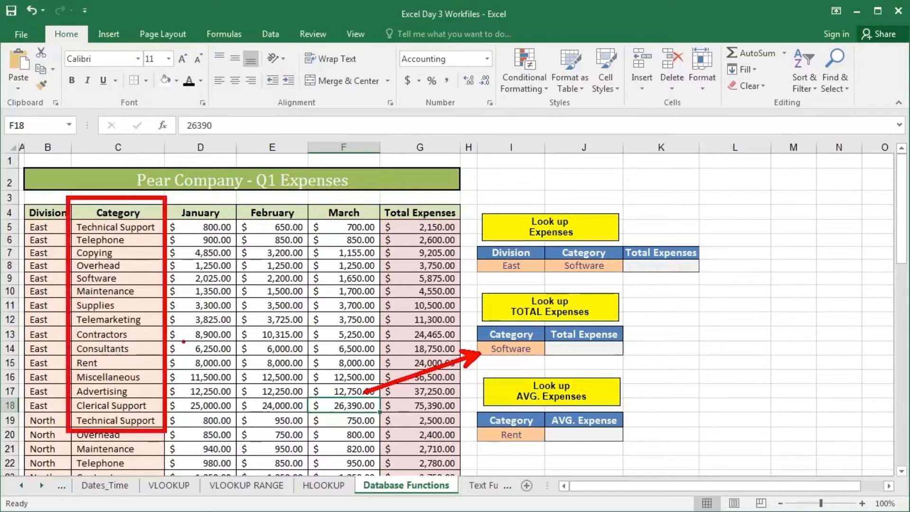
mouse_move(379, 196)
mouse_down()
mouse_move(479, 385)
mouse_move(471, 407)
mouse_up()
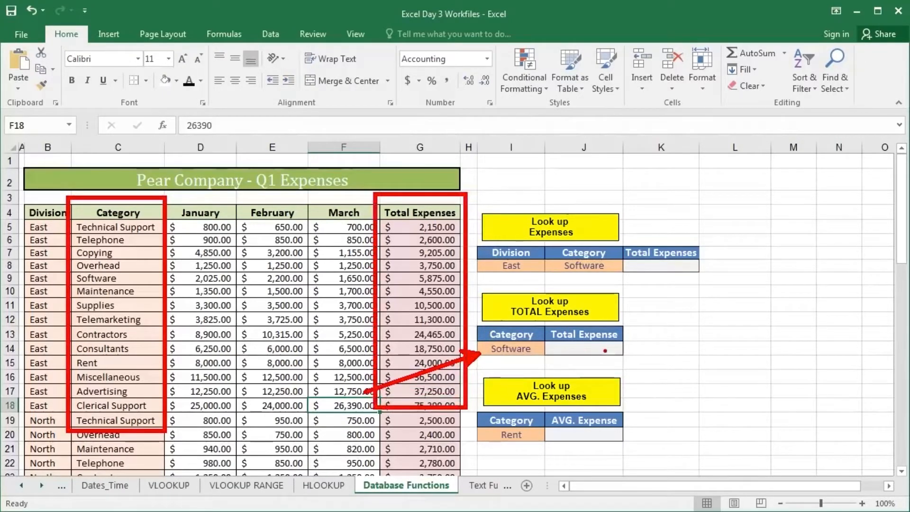
drag(606, 350, 721, 410)
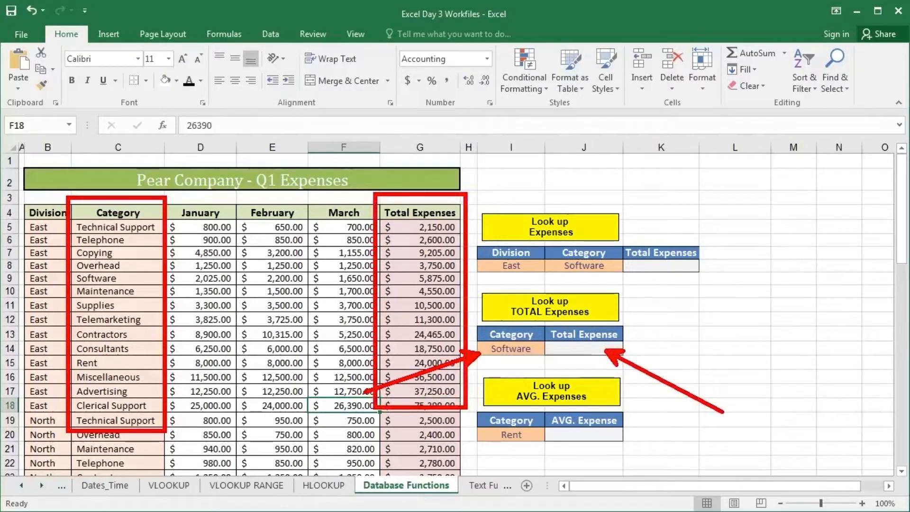
key(Escape)
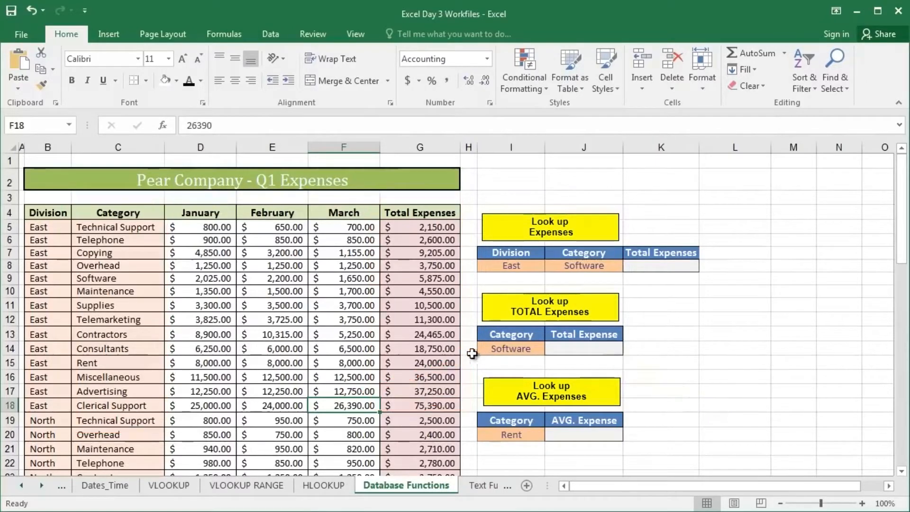
click(581, 351)
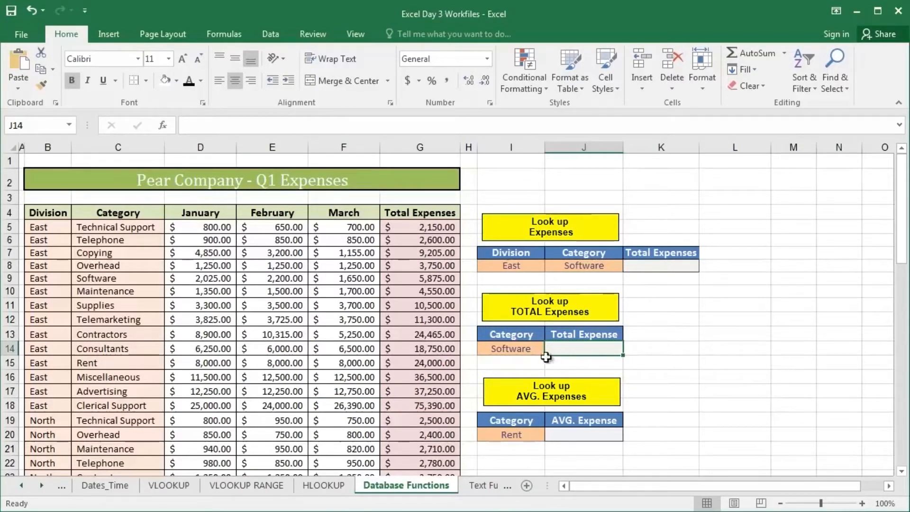
click(521, 349)
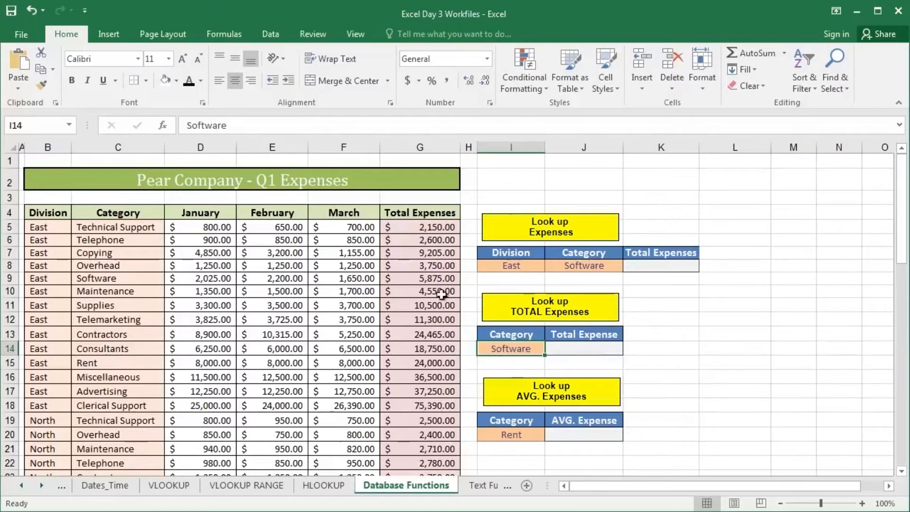
- Search the function library for SUMIF for the Total Expense cell J14
drag(419, 228, 428, 386)
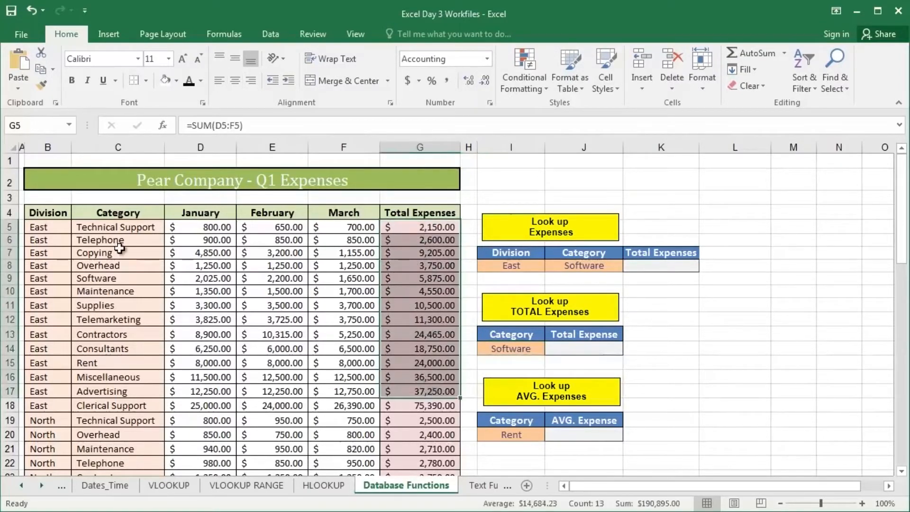
click(582, 349)
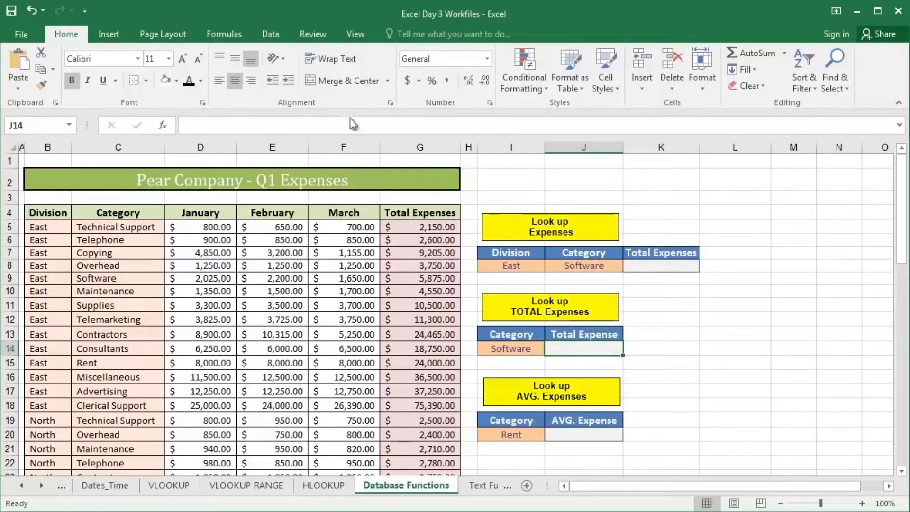
click(214, 32)
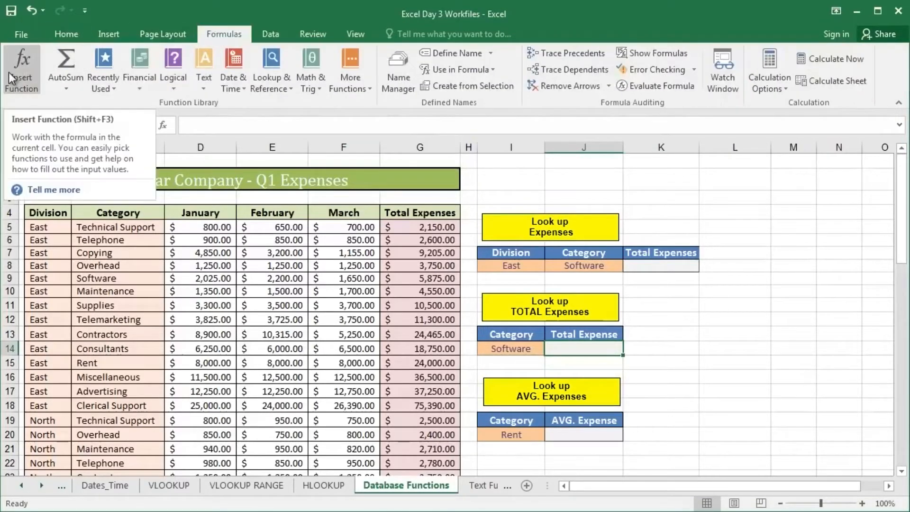
click(164, 125)
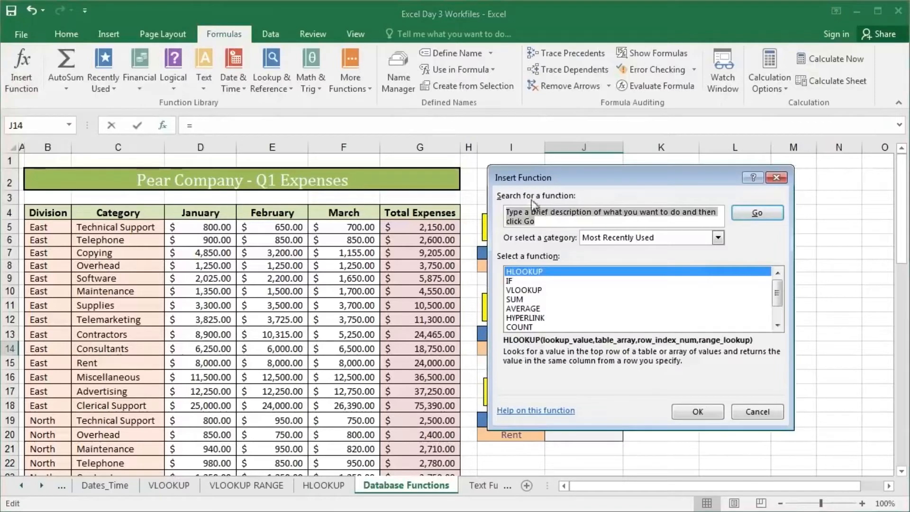
text(sumif)
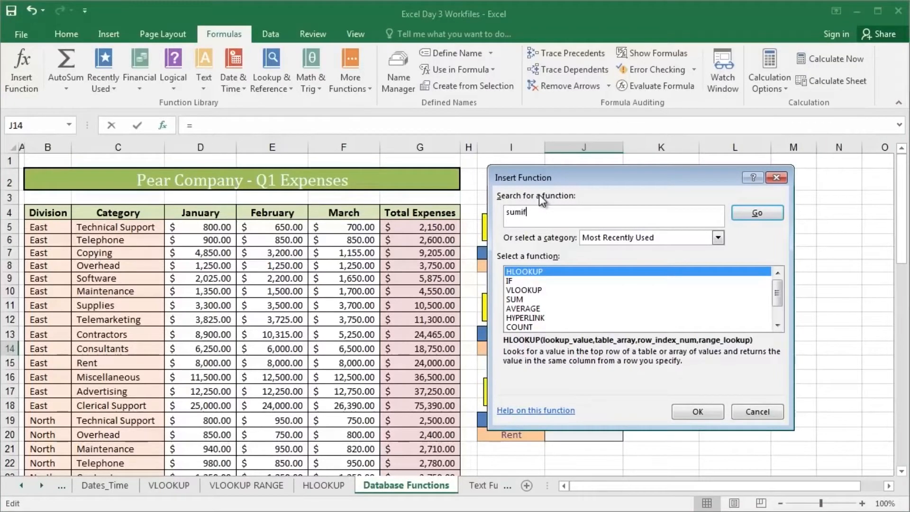
click(764, 212)
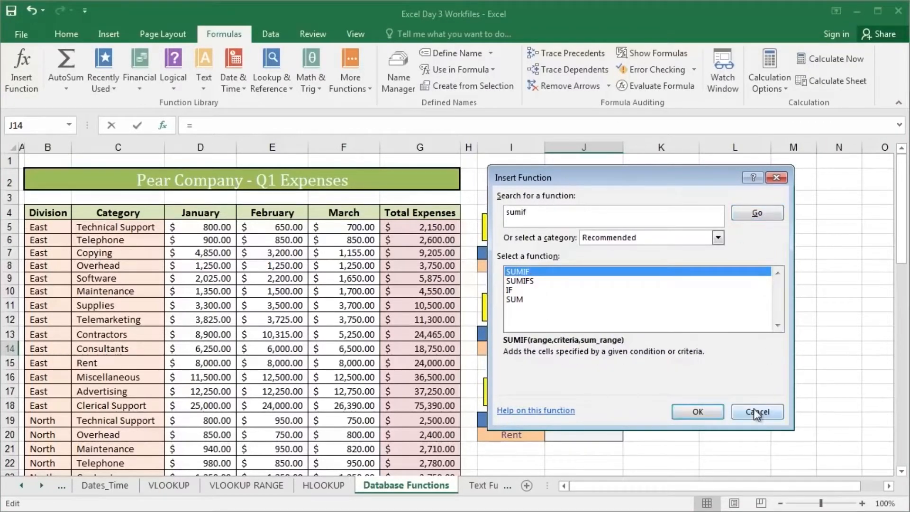
click(757, 412)
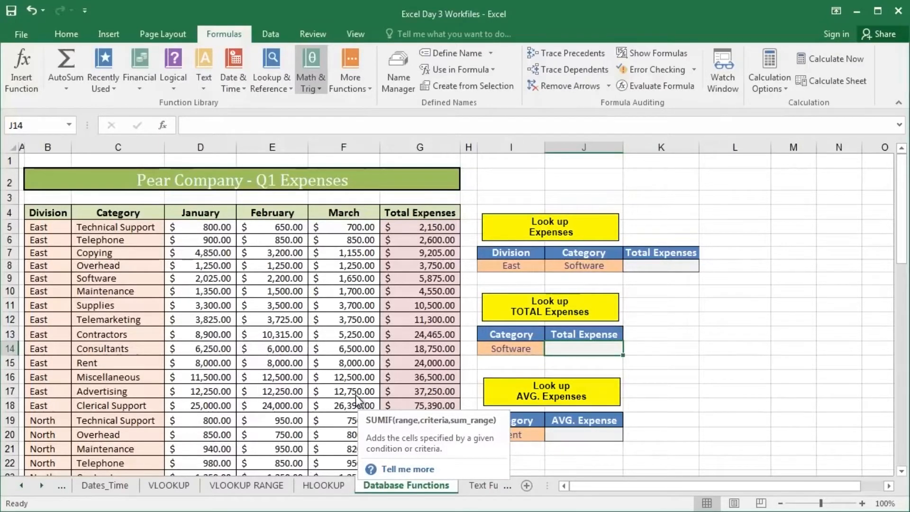
click(356, 398)
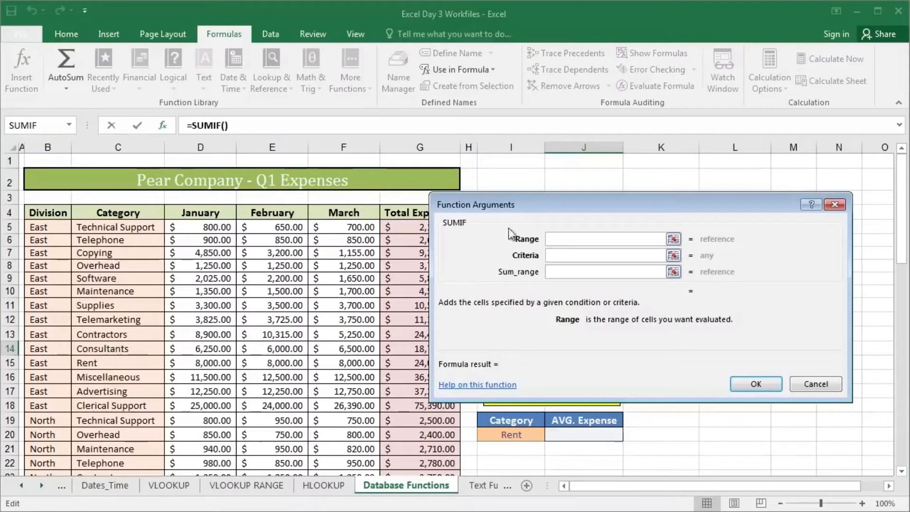
drag(538, 204, 559, 182)
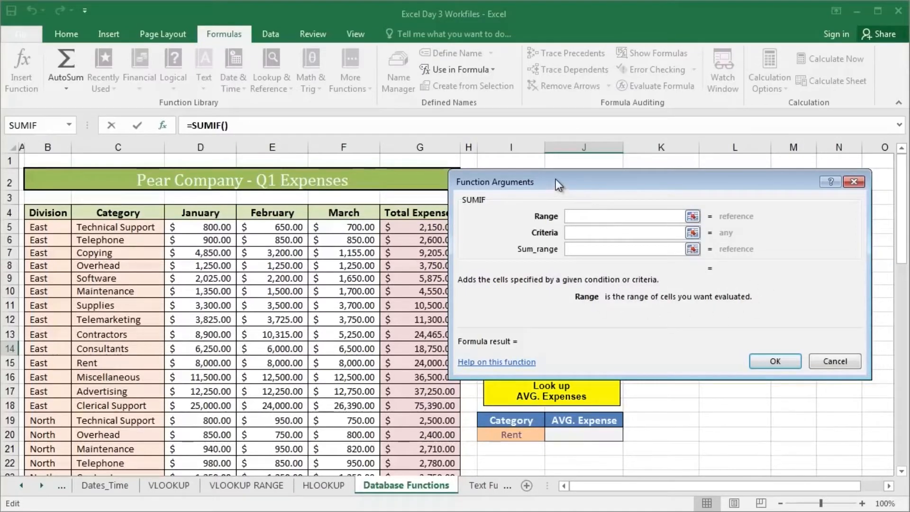
drag(556, 179, 570, 90)
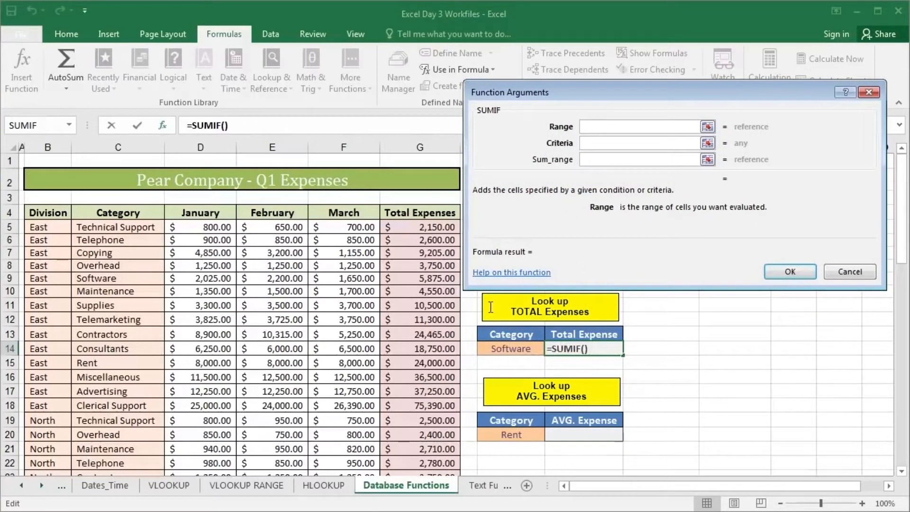
drag(115, 212, 131, 366)
key(Escape)
scroll(132, 335, up, 13)
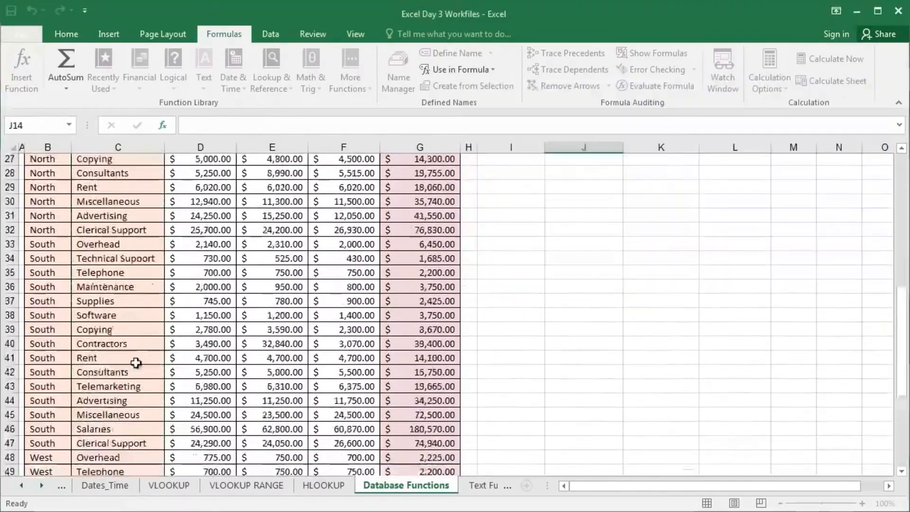
scroll(506, 372, up, 1)
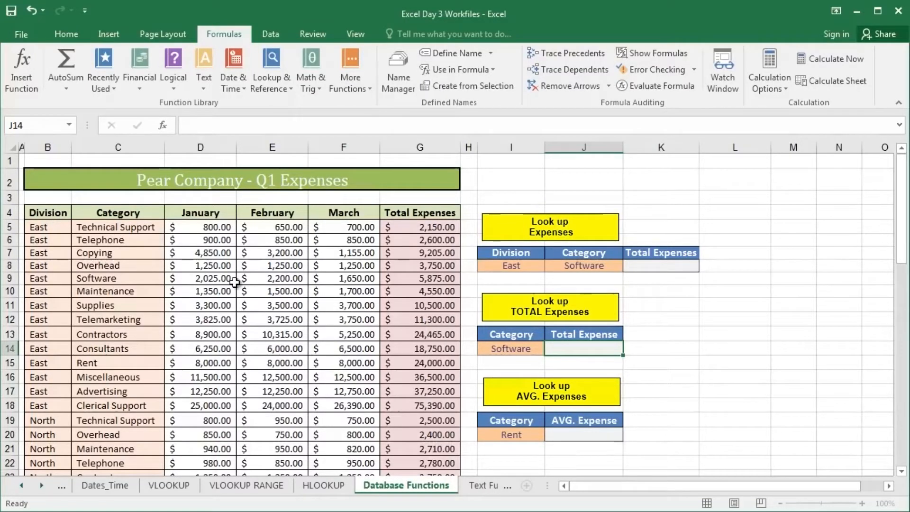
- Create named ranges for the whole Q1 Expenses table from its top row only, excluding the left column
click(218, 279)
click(299, 308)
key(Left)
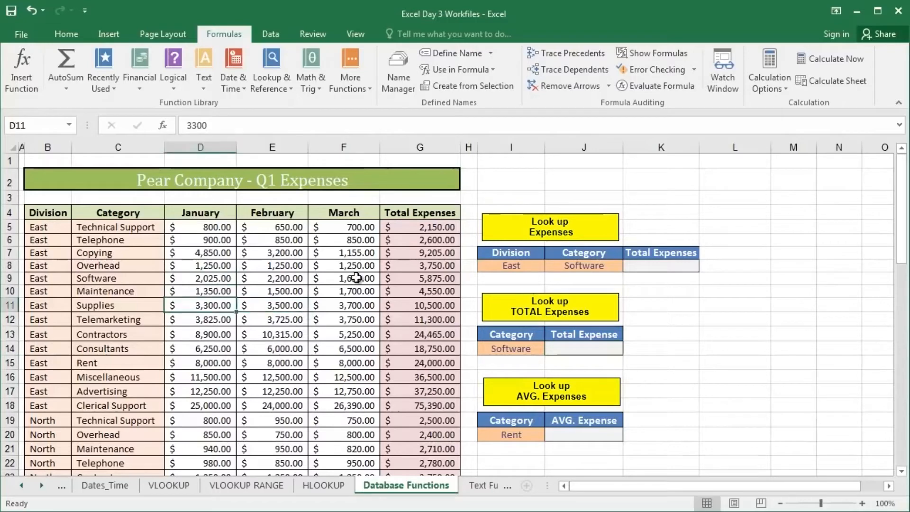
key(ctrl+a)
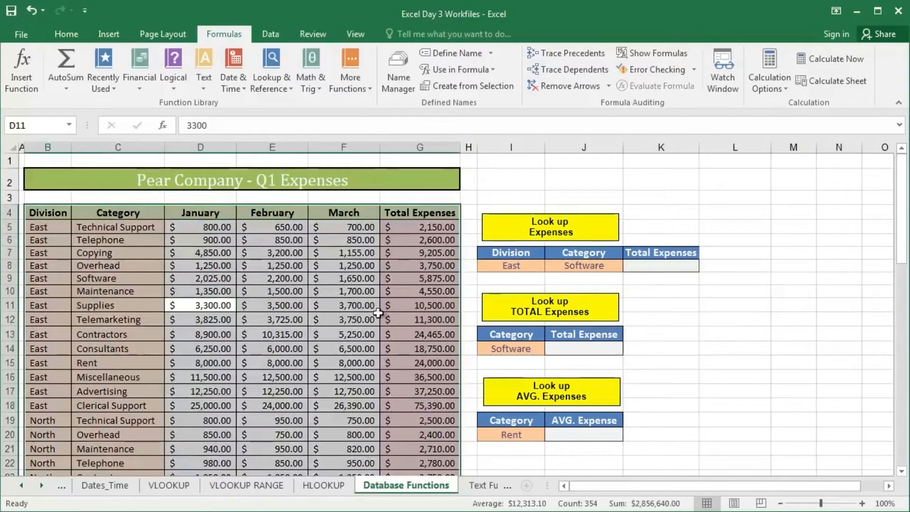
scroll(175, 297, down, 4)
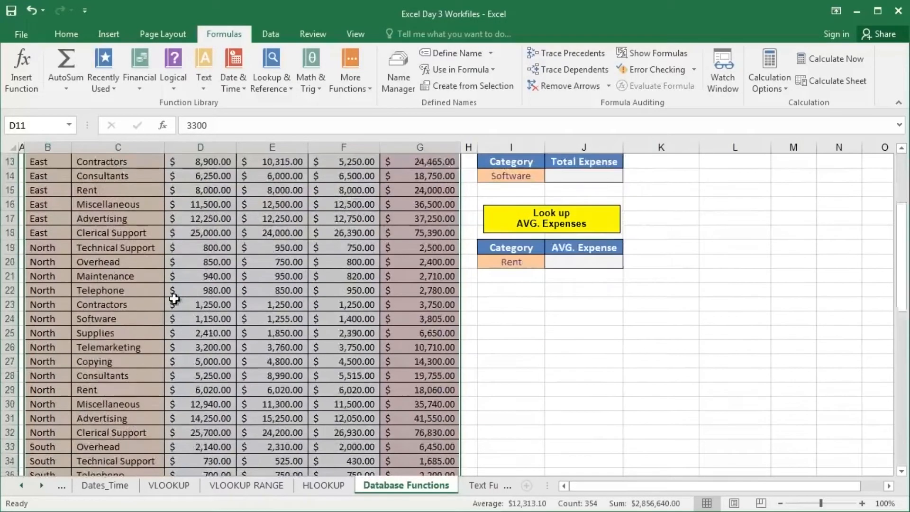
scroll(300, 365, down, 13)
scroll(334, 377, up, 5)
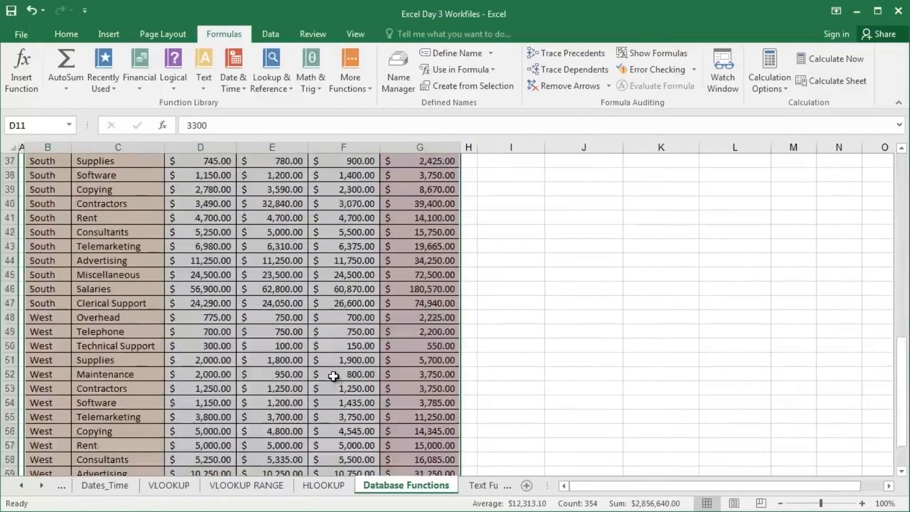
scroll(334, 376, up, 12)
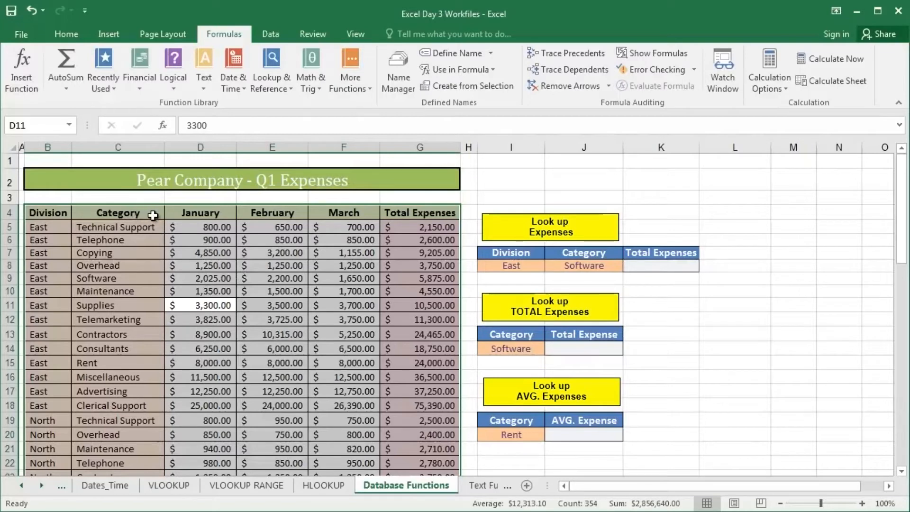
click(442, 87)
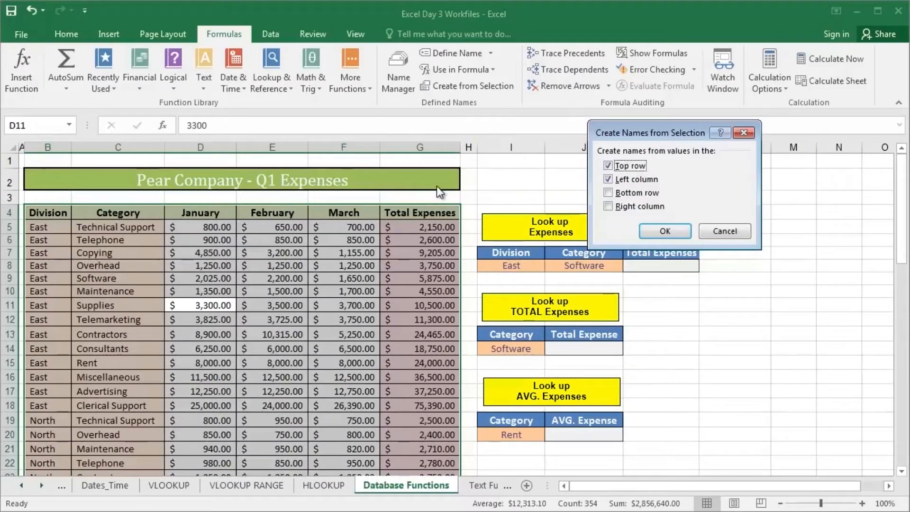
click(608, 179)
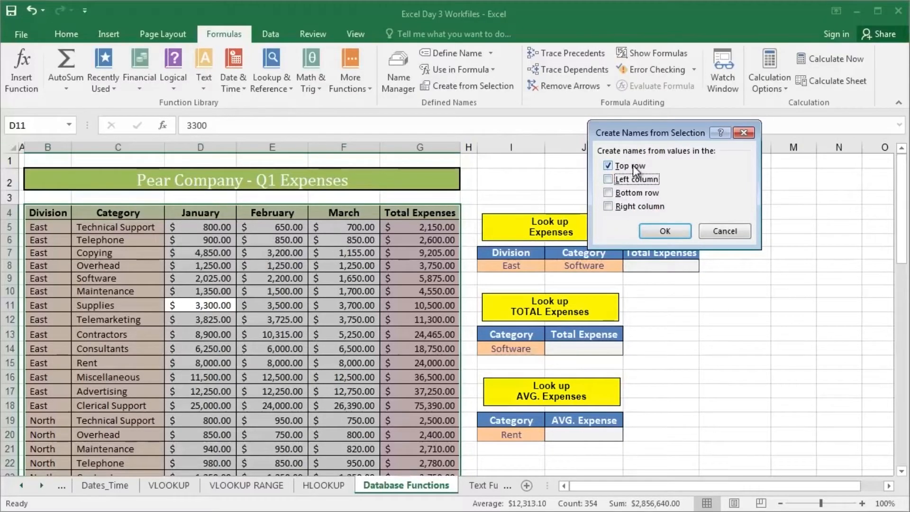
click(661, 233)
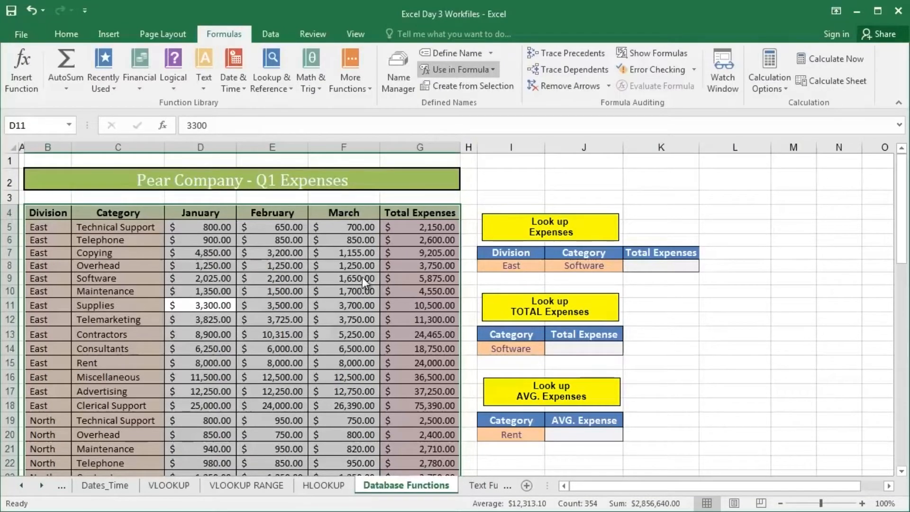
- Start a SUMIF formula in the Total Expense cell J14 with the named range Category as its range
drag(41, 215, 422, 355)
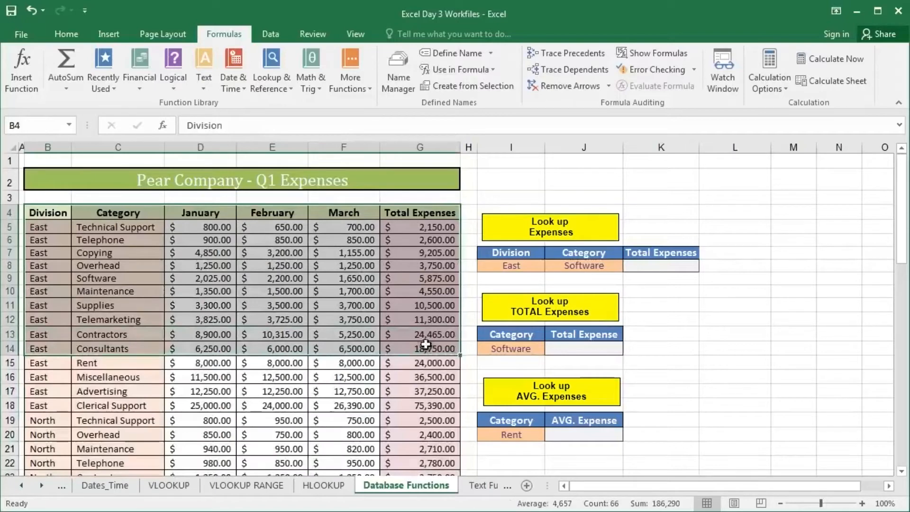
click(419, 291)
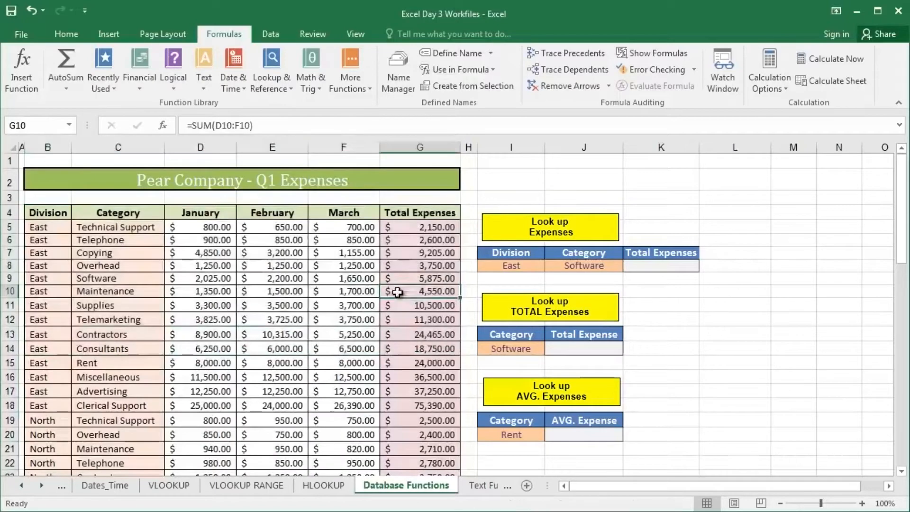
click(565, 355)
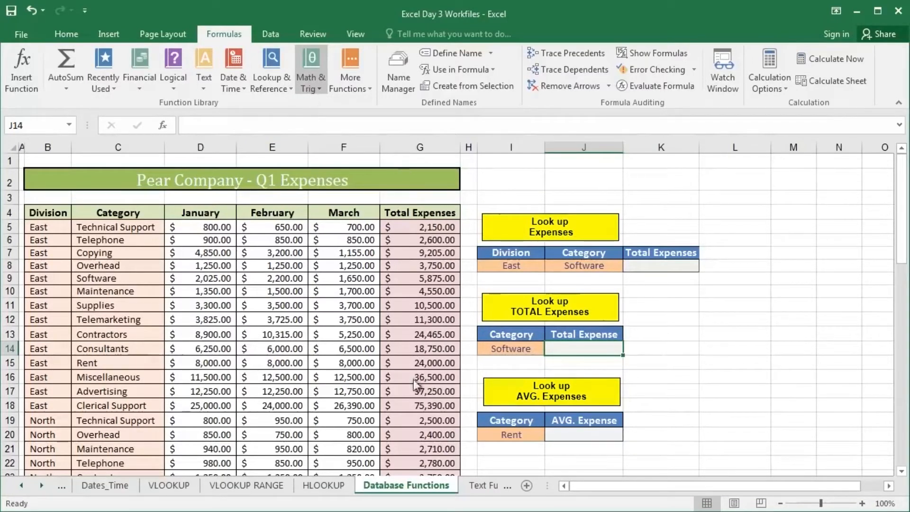
click(355, 451)
drag(586, 89, 586, 48)
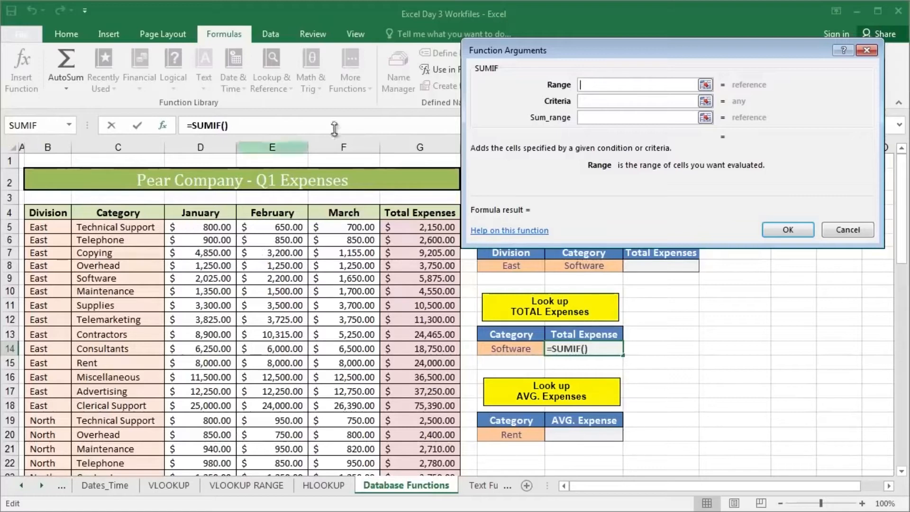
drag(482, 53, 440, 148)
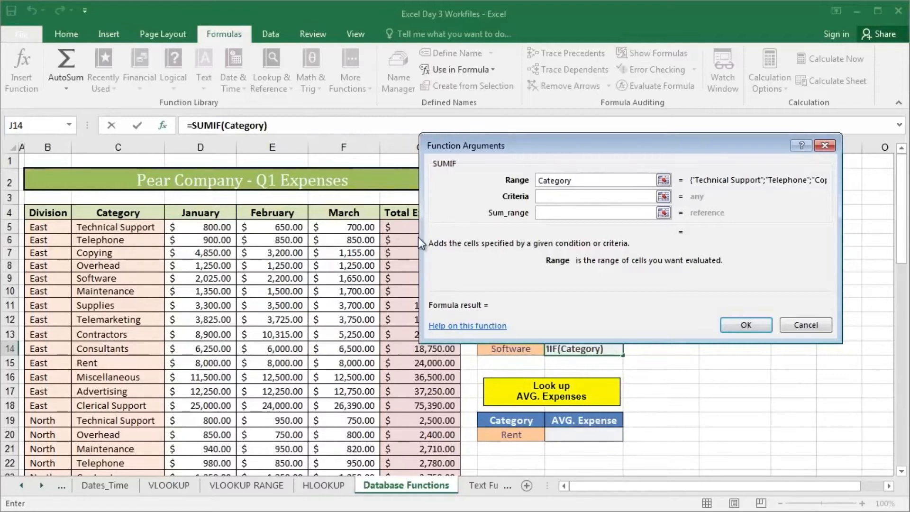
- Set the SUMIF criteria to cell I14, the category under Look up TOTAL Expenses
click(552, 197)
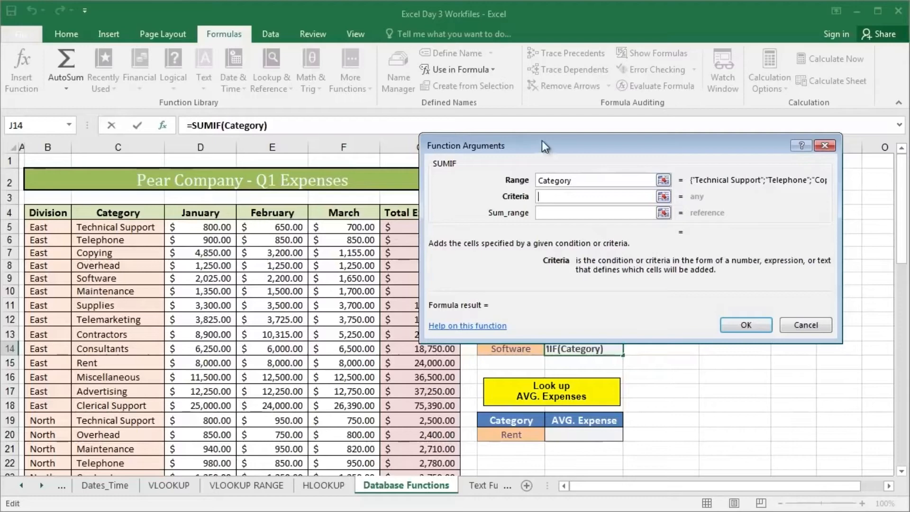
drag(542, 149, 159, 251)
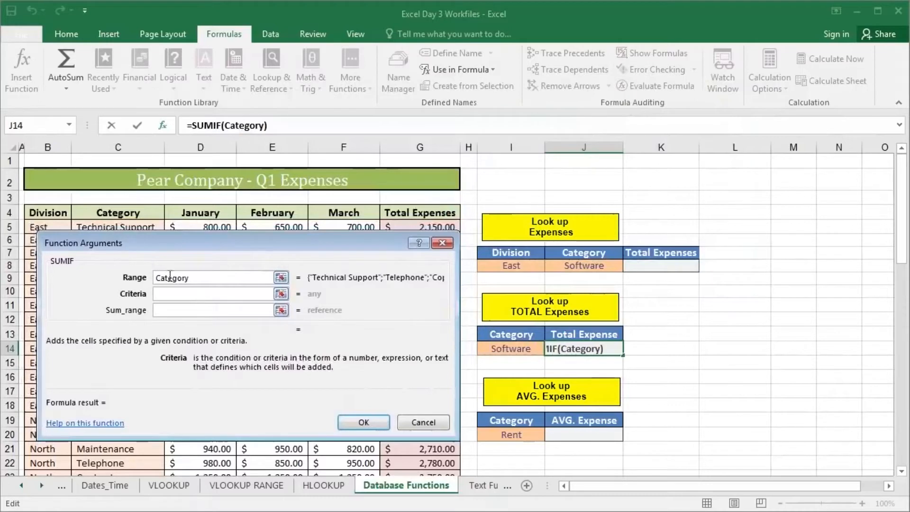
mouse_move(485, 359)
mouse_down()
mouse_move(458, 380)
mouse_move(436, 419)
mouse_up()
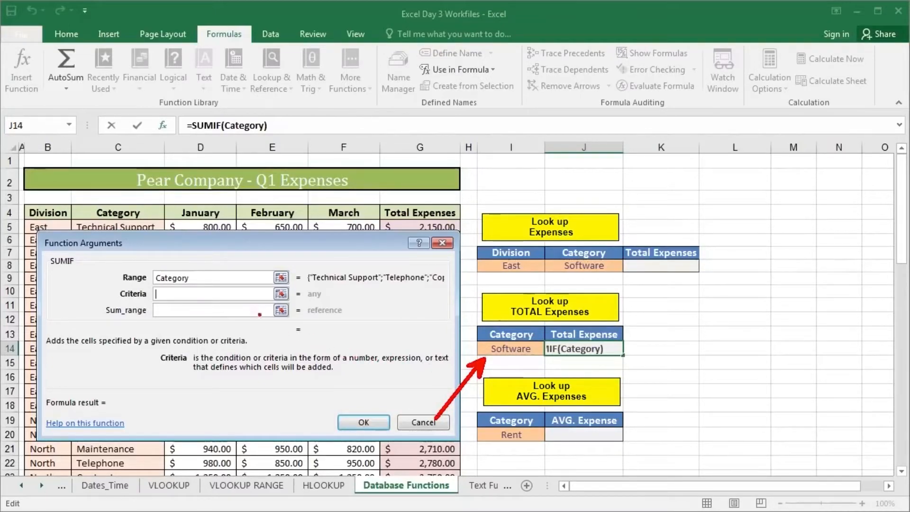
key(Escape)
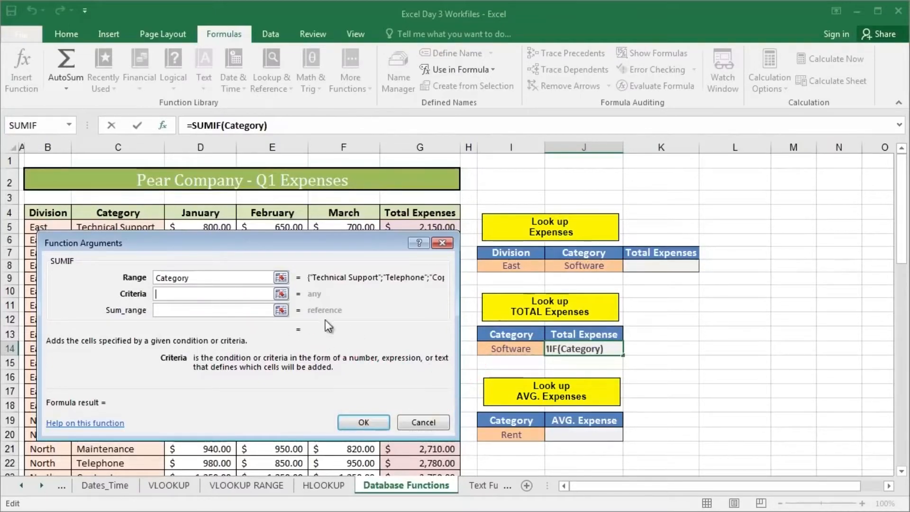
click(523, 353)
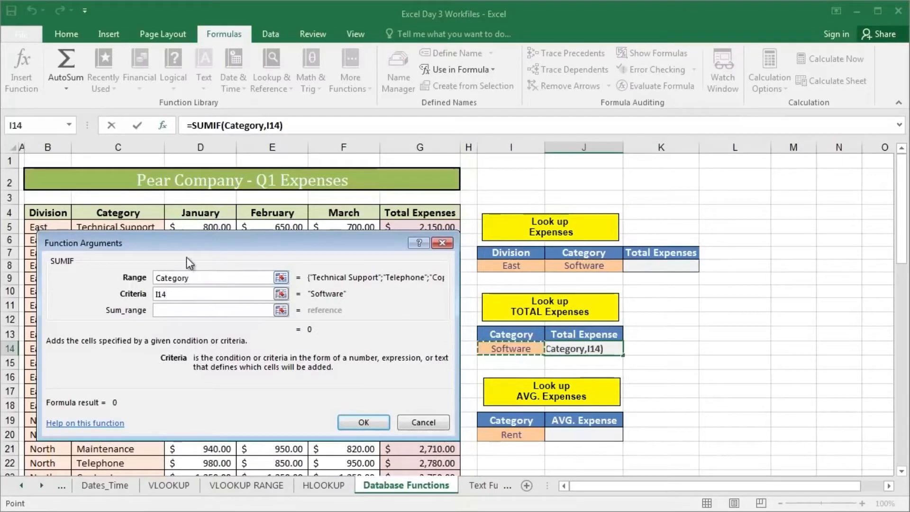
- Set the SUMIF sum range to the named range Total_Expenses, moving the arguments dialog clear of the expense table
drag(186, 254, 551, 139)
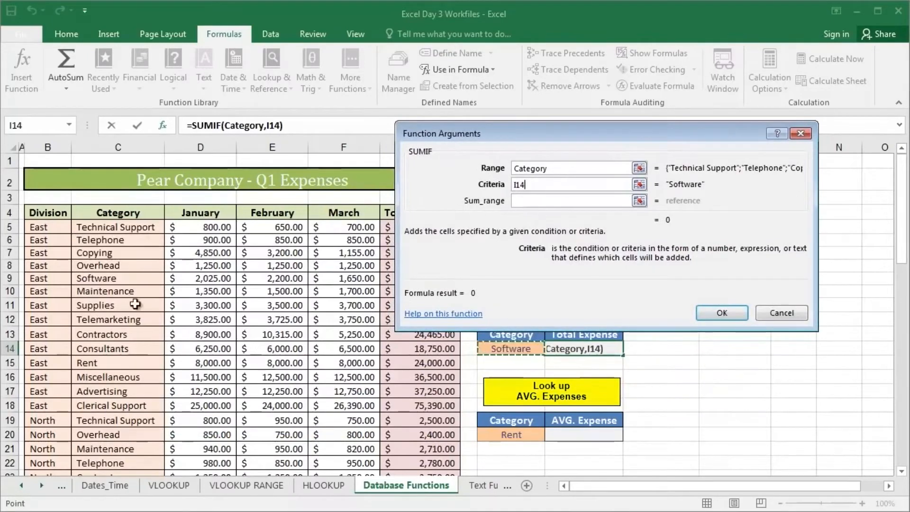
drag(488, 135, 558, 152)
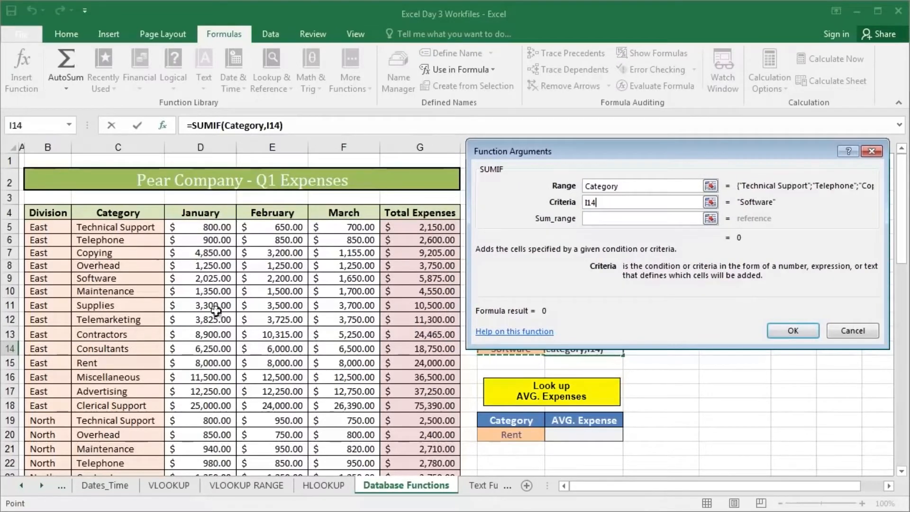
click(598, 219)
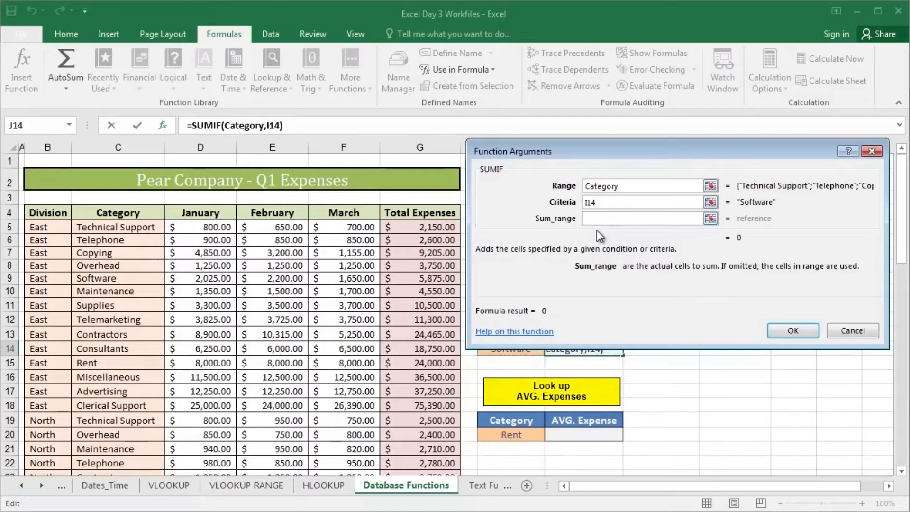
drag(592, 153, 590, 123)
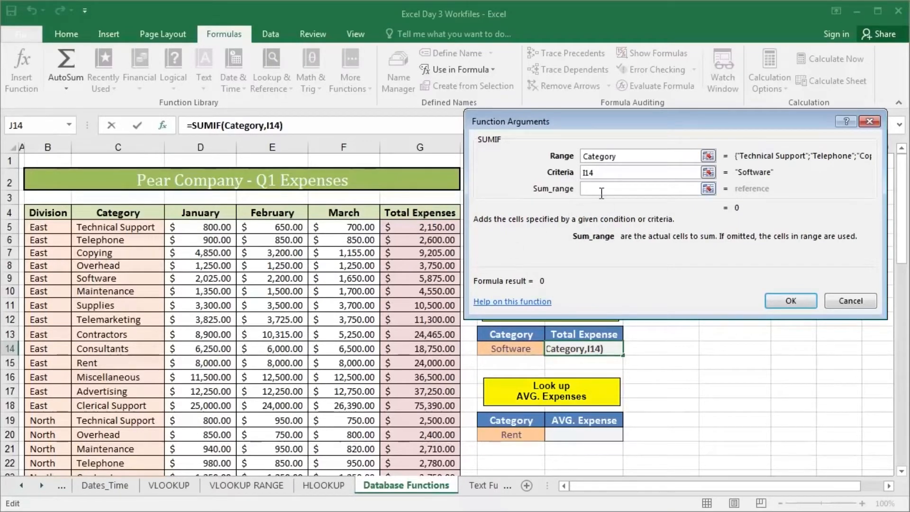
click(486, 72)
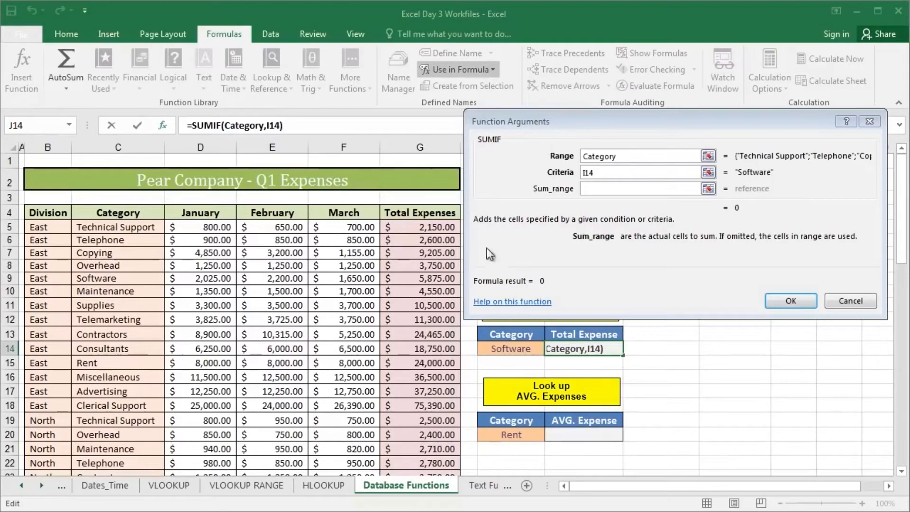
click(484, 295)
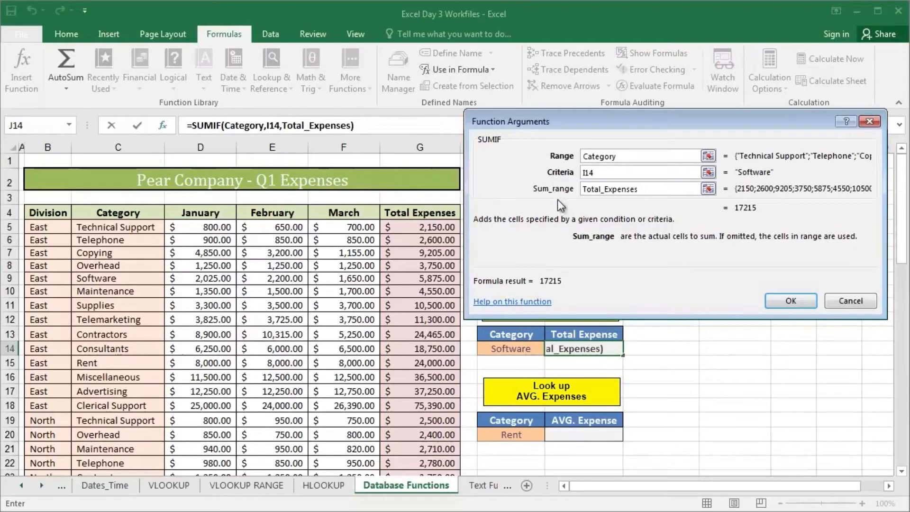
- Review the SUMIF range, criteria and sum range arguments against the expense table and complete the formula in J14
click(646, 158)
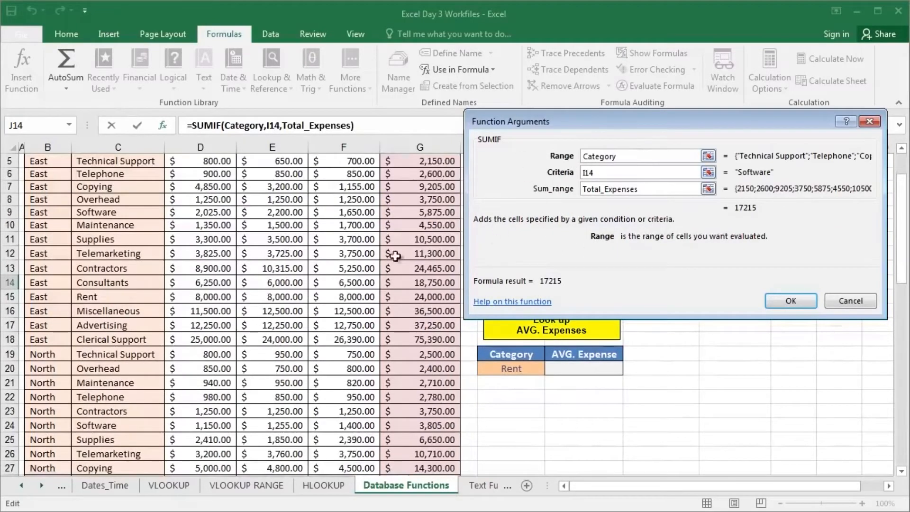
scroll(393, 261, up, 2)
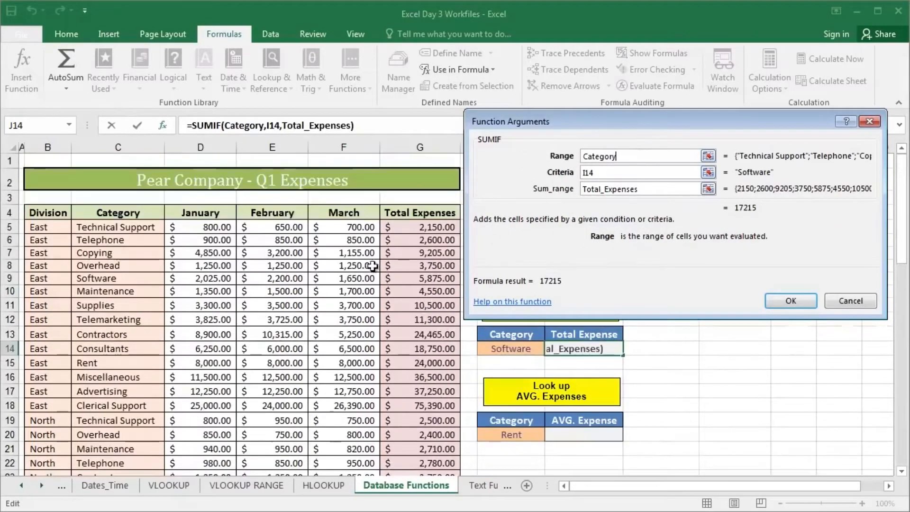
click(602, 175)
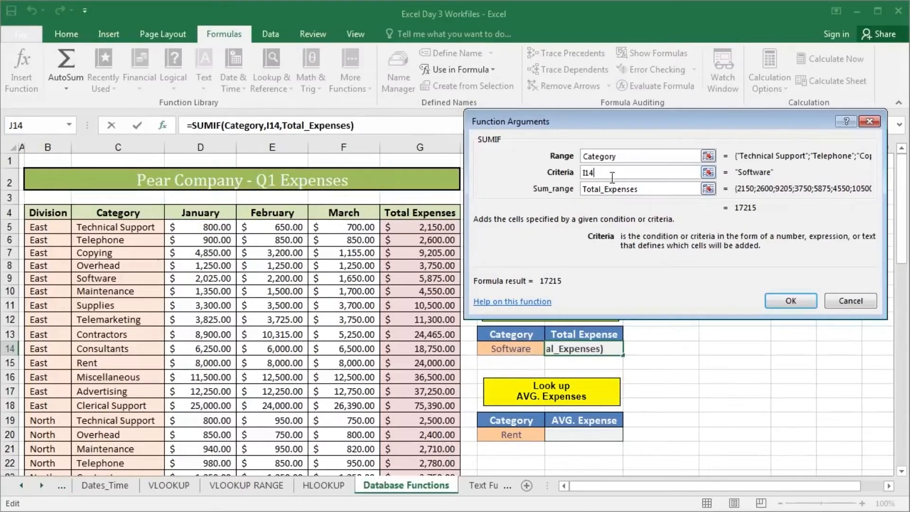
click(646, 192)
scroll(644, 192, down, 2)
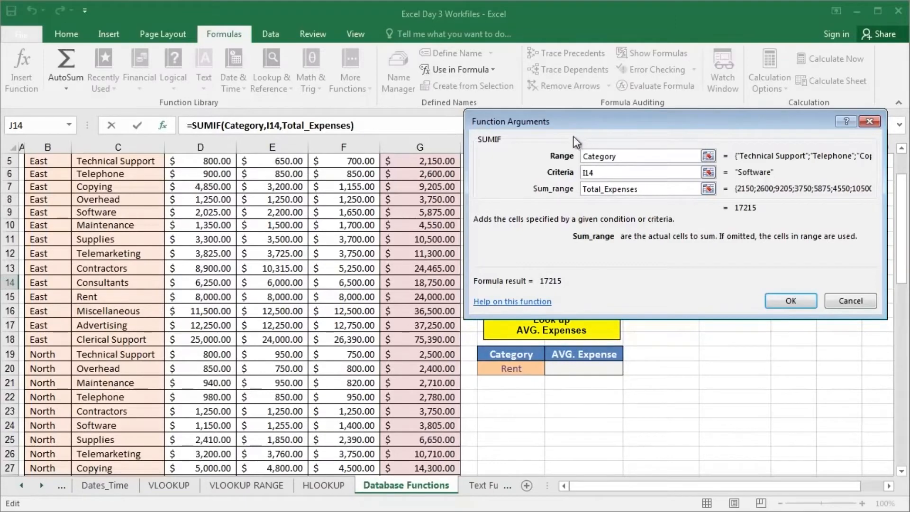
click(789, 303)
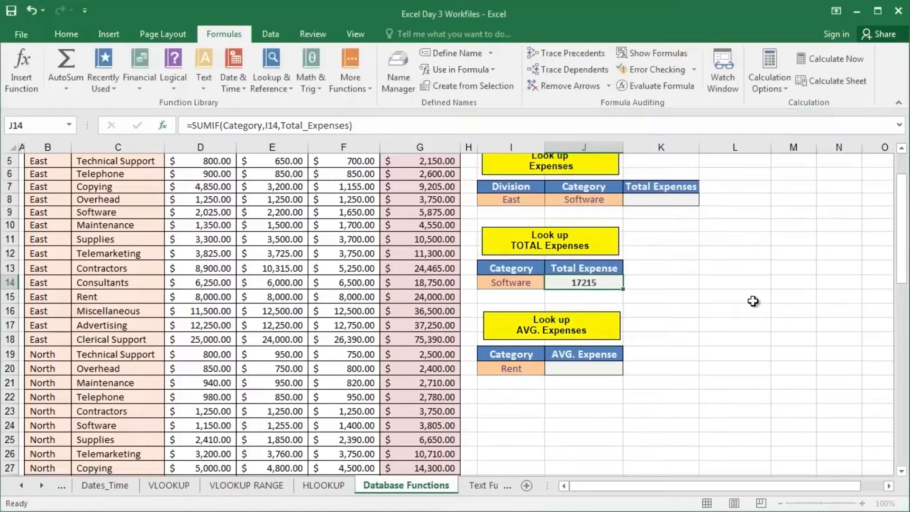
- Format the Total Expense result in J14 as Currency
click(65, 34)
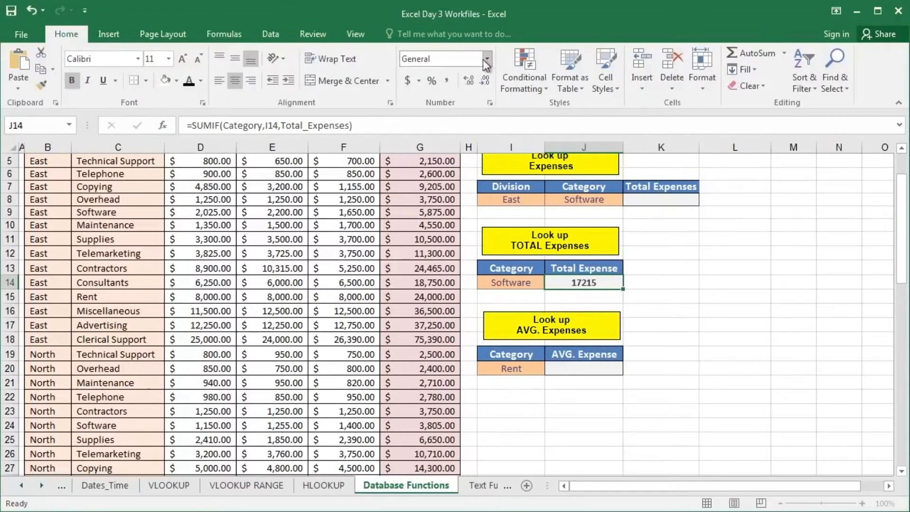
click(446, 136)
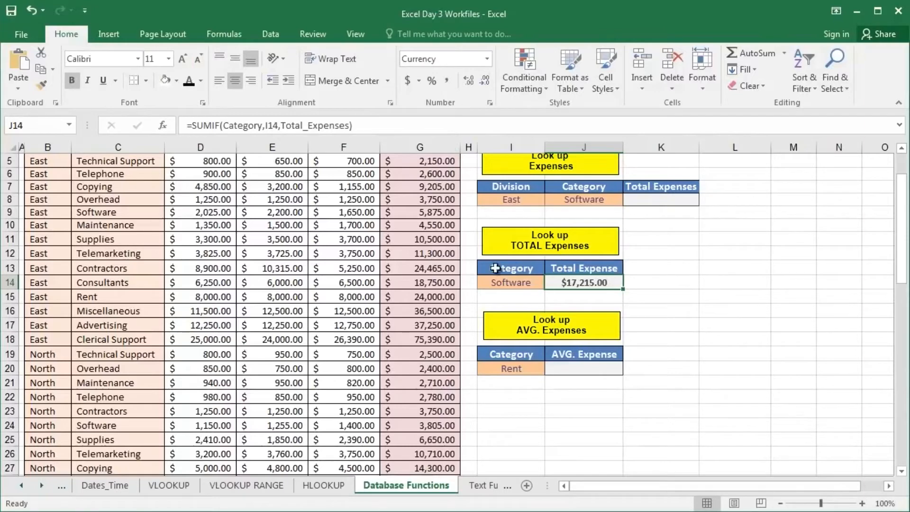
scroll(412, 264, up, 2)
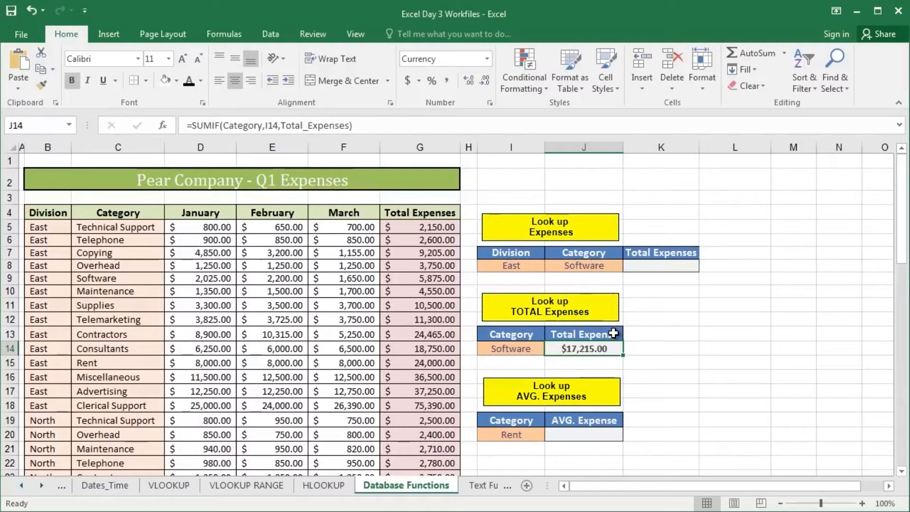
- Change the lookup category in cell I14 to Rent
click(497, 351)
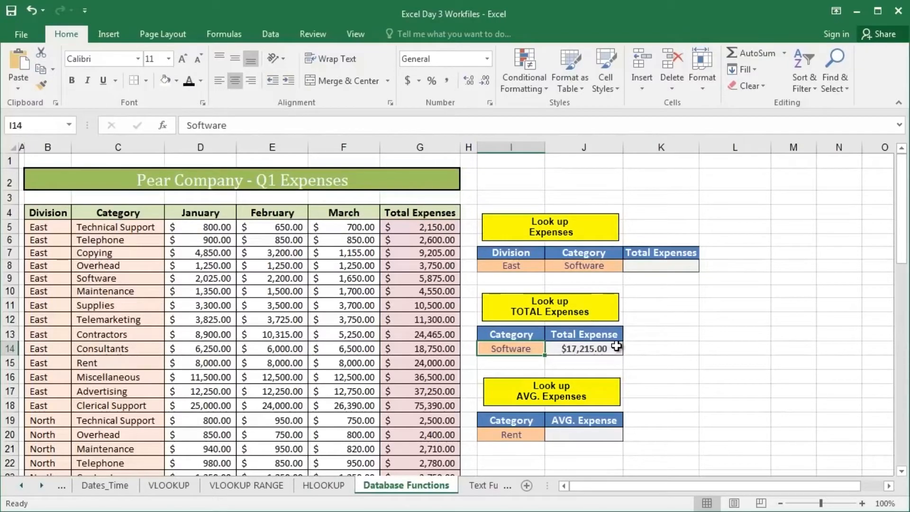
text(Rent)
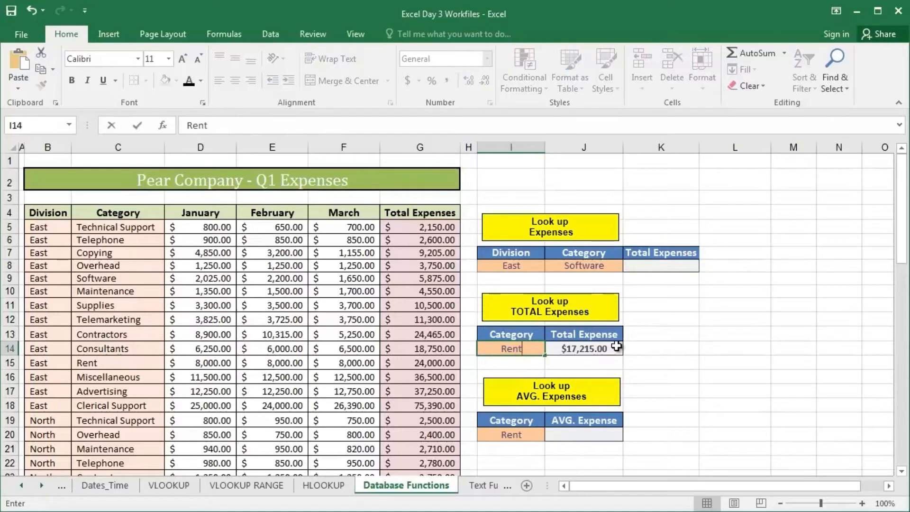
key(Return)
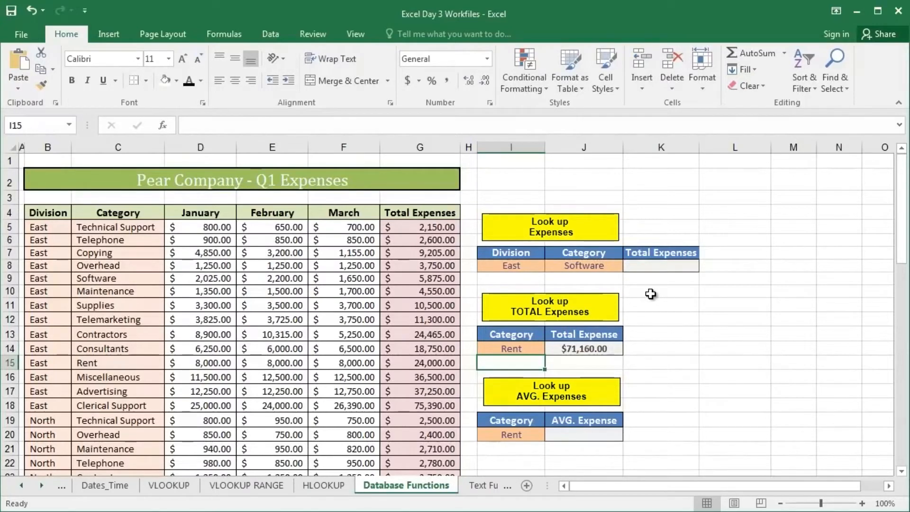
- Change the lookup category in cell I14 to Advertising
key(Up)
text(Ad)
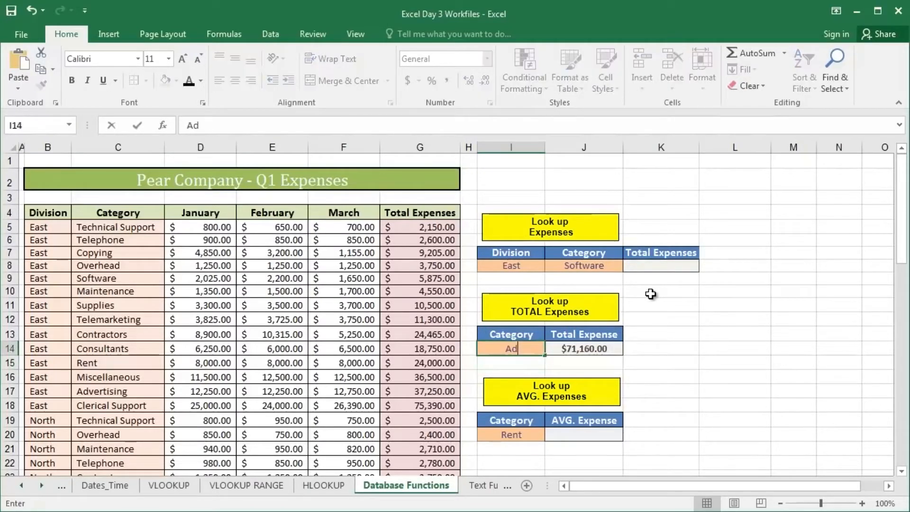
text(verting)
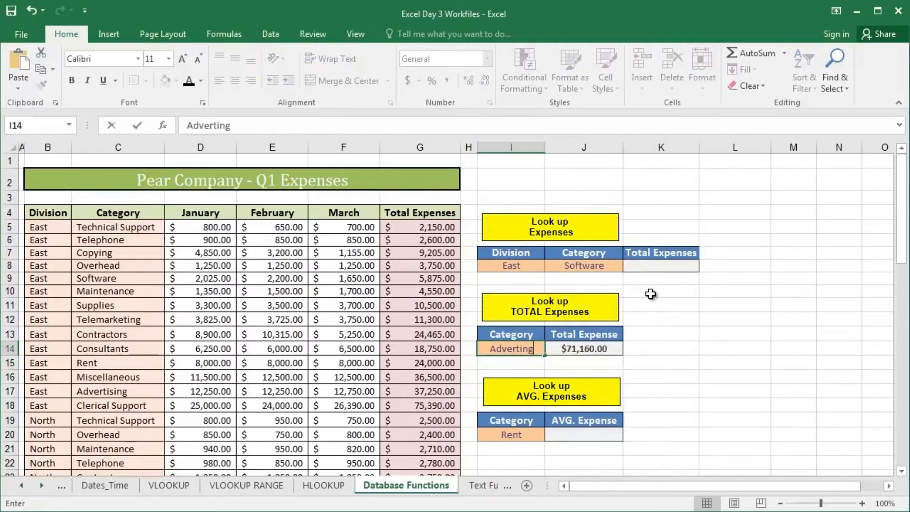
key(BackSpace)
key(BackSpace)
text(sing)
key(Return)
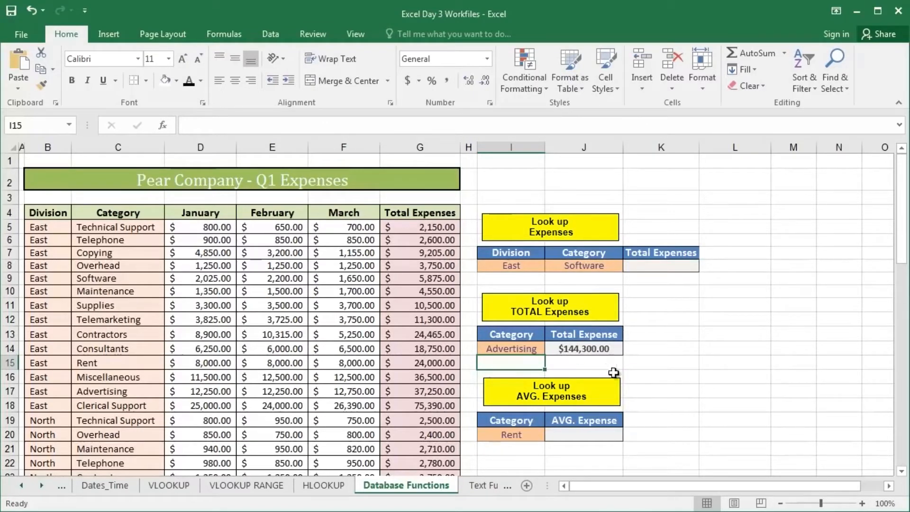
click(578, 350)
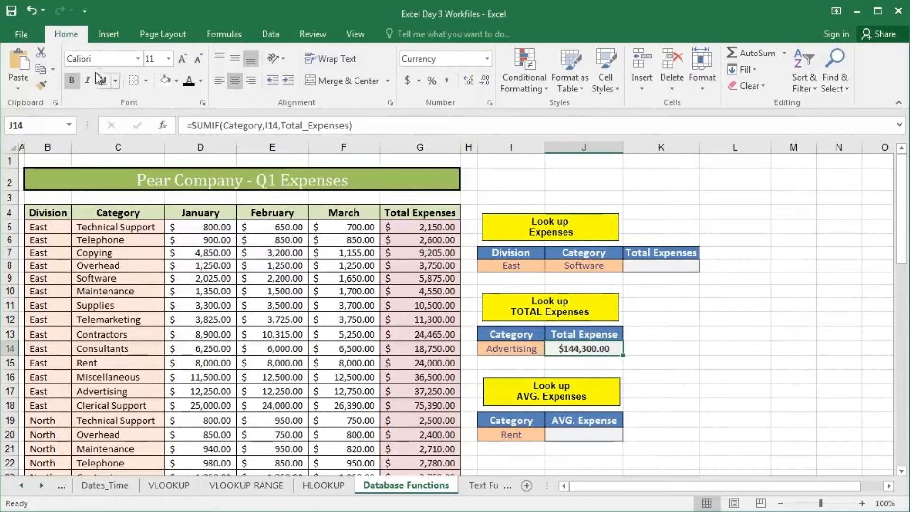
click(211, 35)
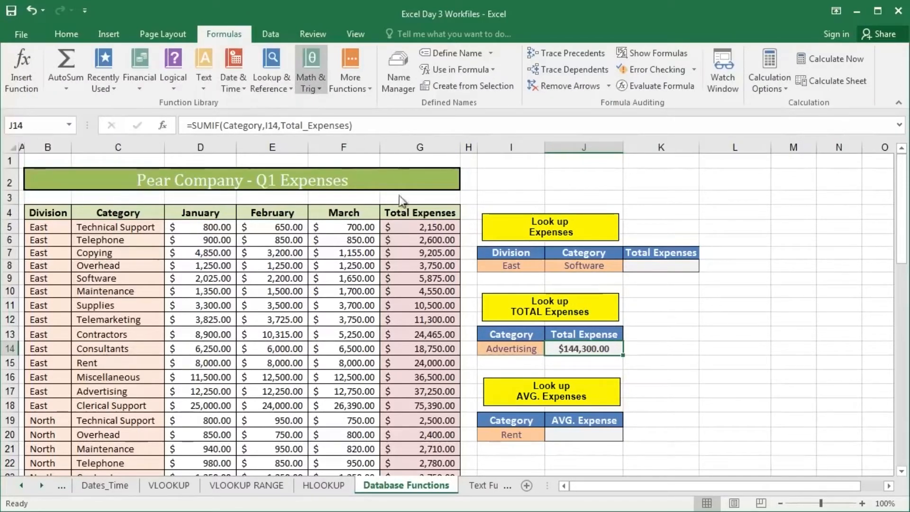
click(372, 425)
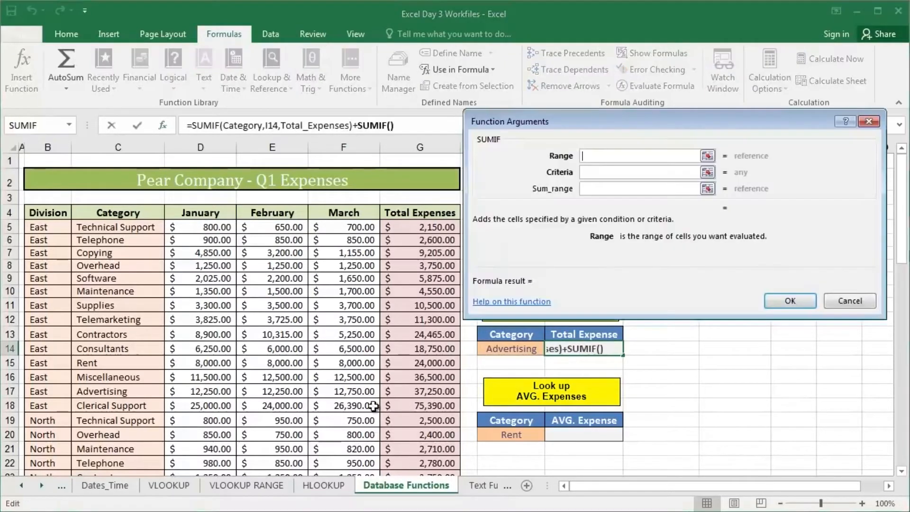
click(872, 303)
- Reopen the arguments of the SUMIF formula in J14 and examine its range, criteria and sum range
click(161, 127)
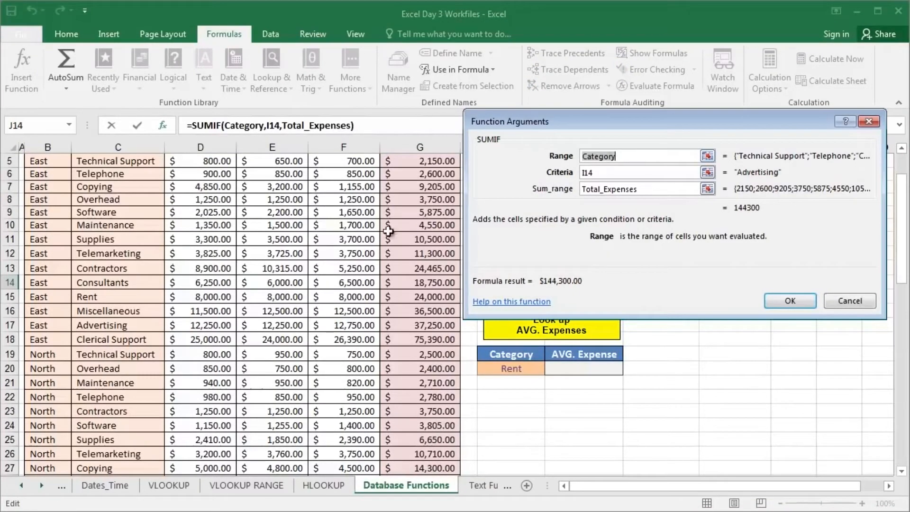
scroll(391, 232, up, 2)
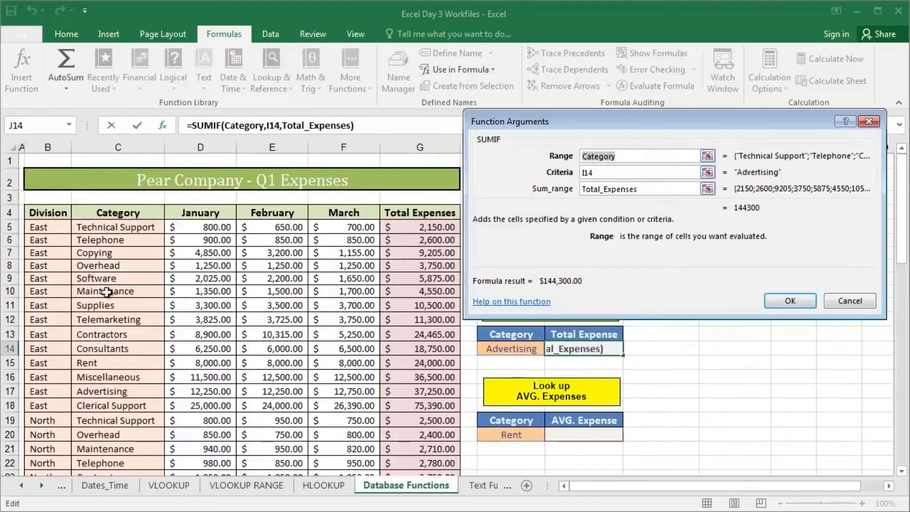
click(599, 172)
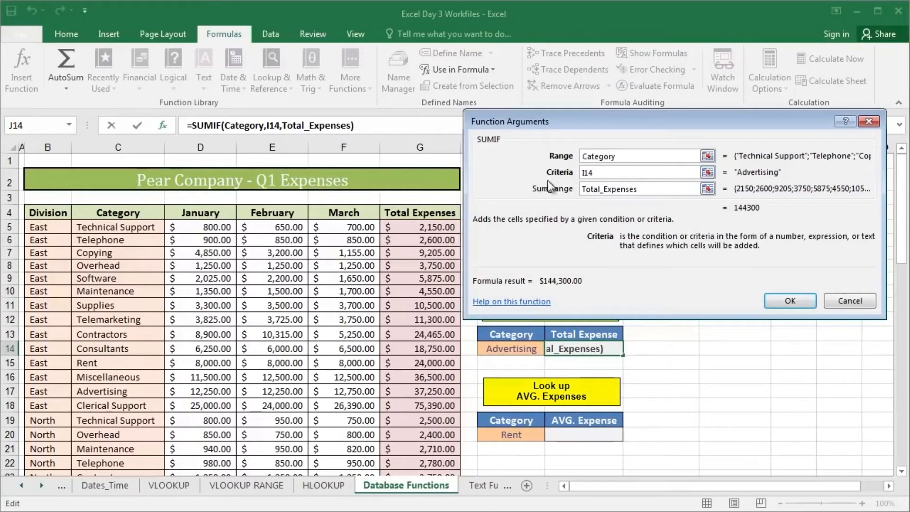
click(642, 192)
scroll(645, 192, down, 2)
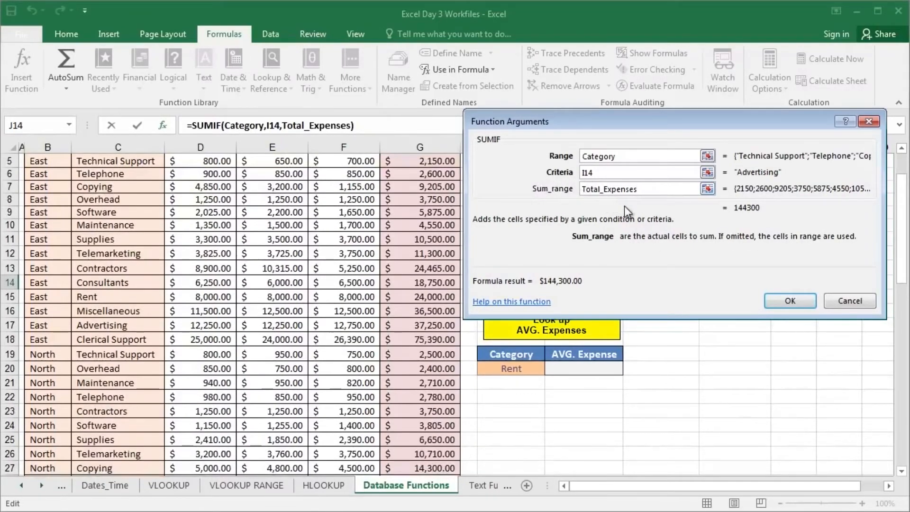
click(781, 309)
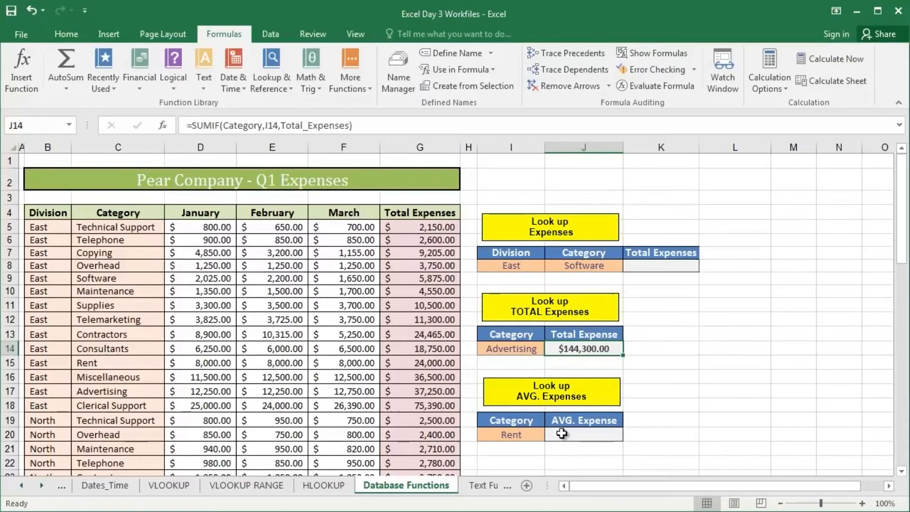
- Start an AVERAGEIF formula in the AVG. Expense cell J20
click(562, 434)
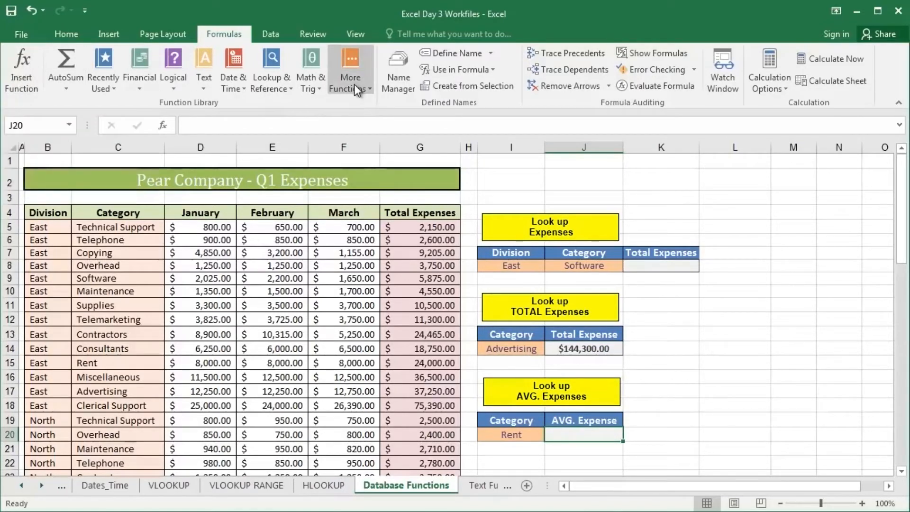
click(491, 161)
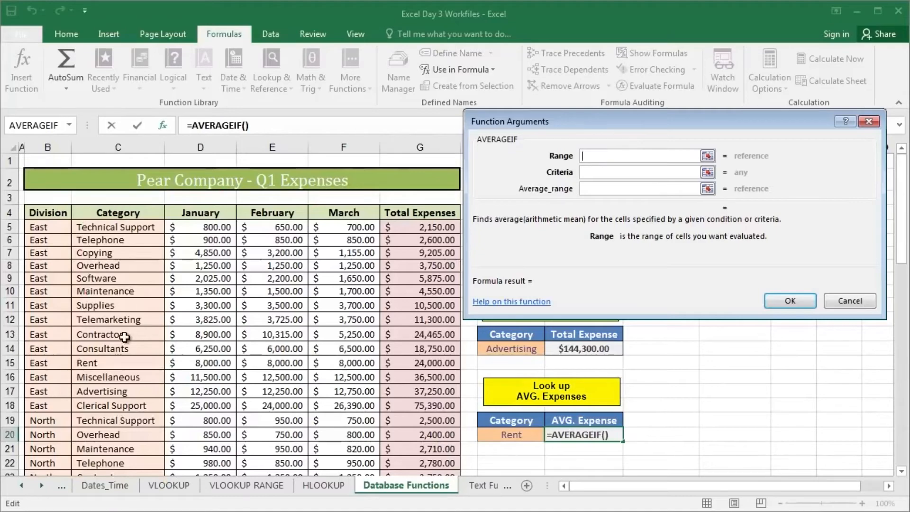
drag(120, 213, 139, 490)
drag(139, 490, 138, 490)
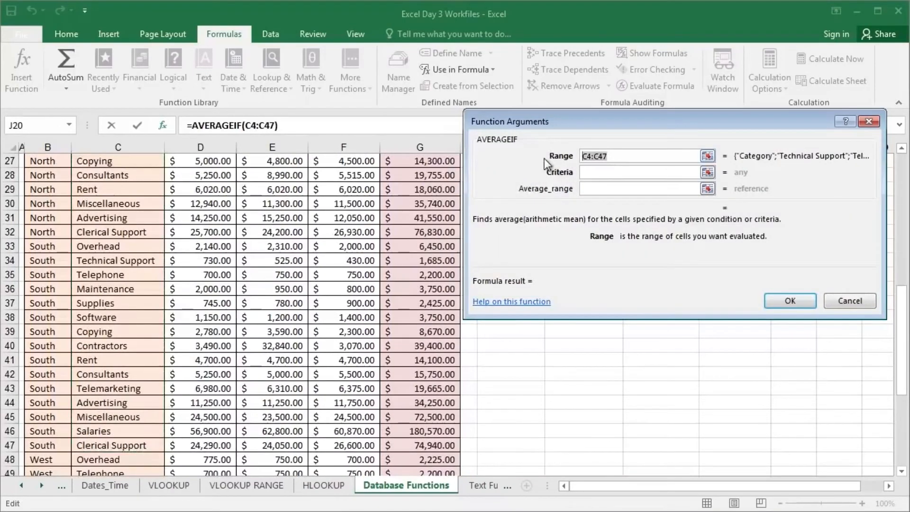
key(BackSpace)
- Set the AVERAGEIF range to the named range Category and its criteria to cell I20
scroll(159, 251, up, 9)
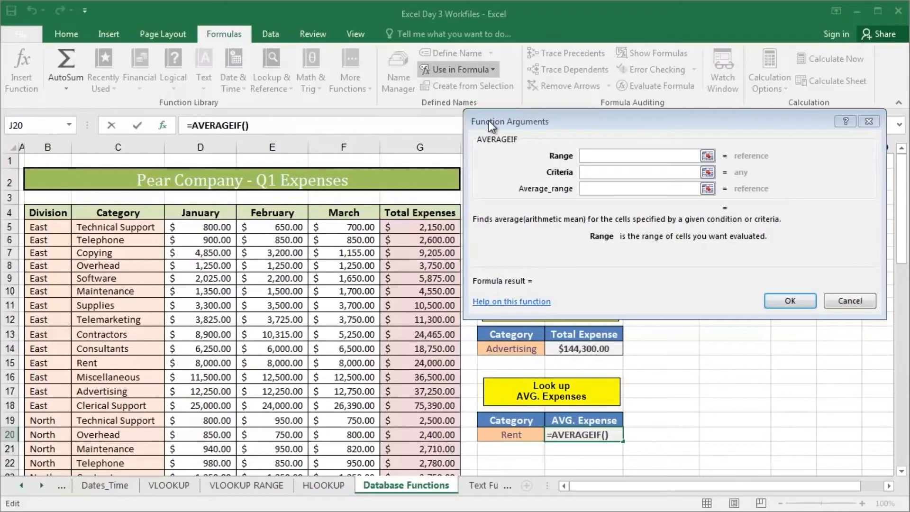
text(Category)
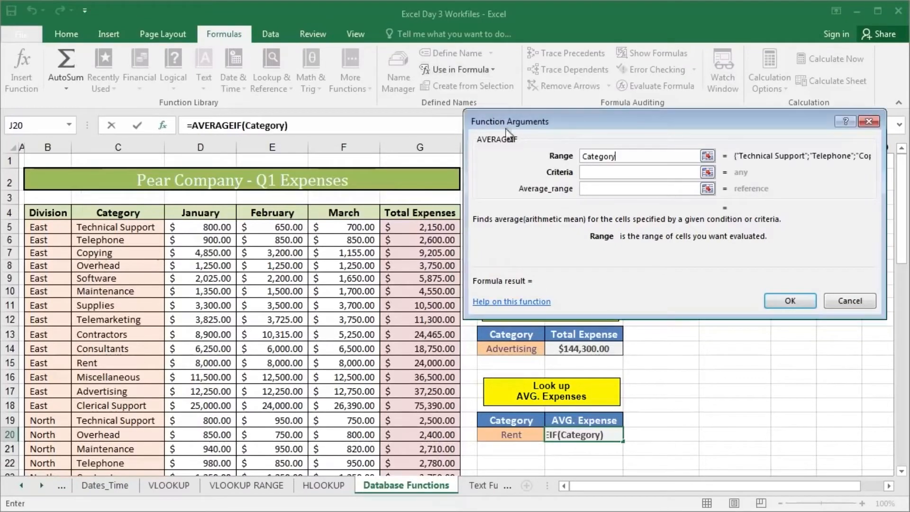
click(599, 174)
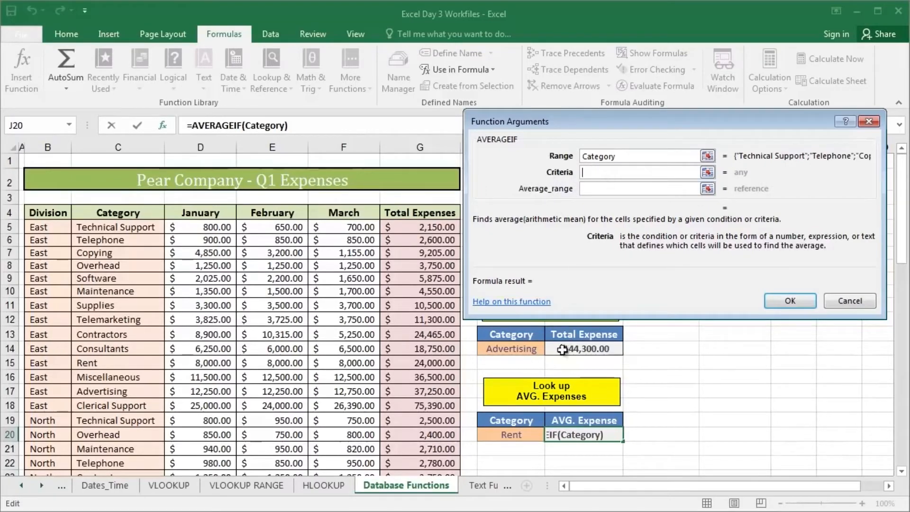
click(520, 436)
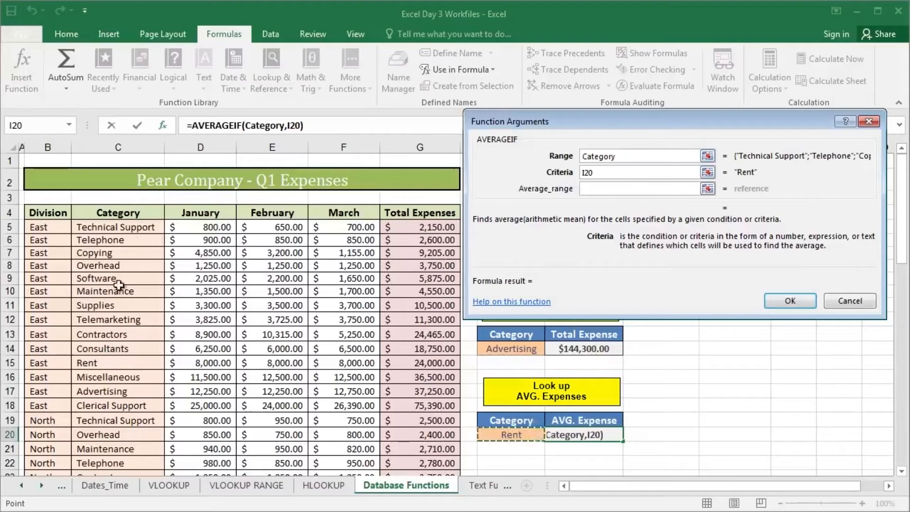
- Complete the AVERAGEIF formula in J20 with the named range Total_Expenses as its average range, and format the cell as currency
click(588, 189)
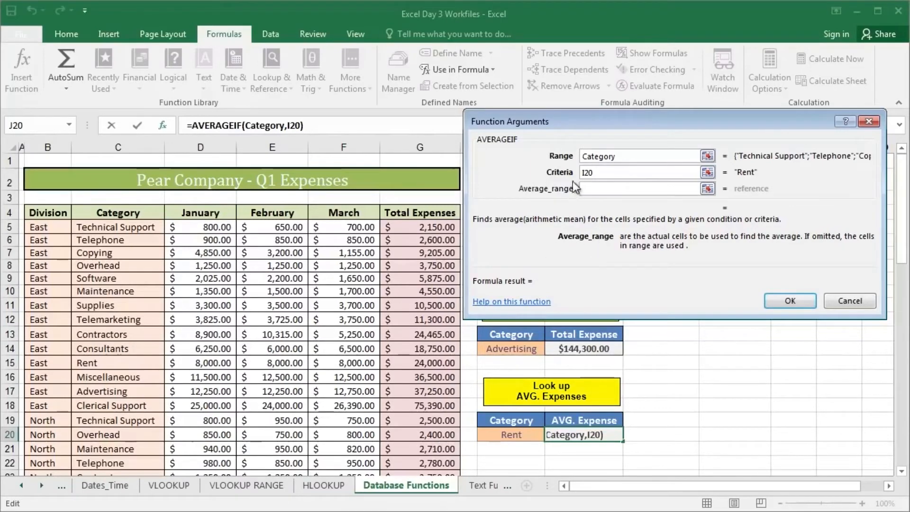
click(486, 67)
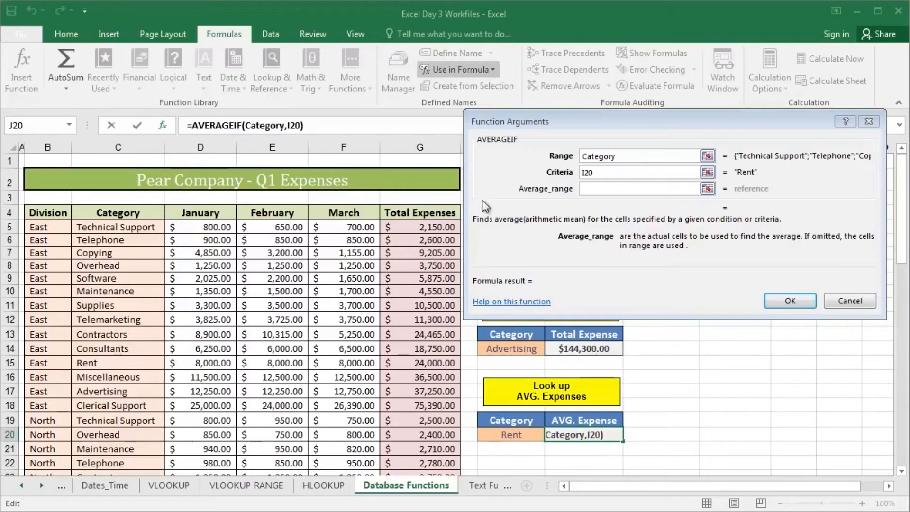
click(482, 292)
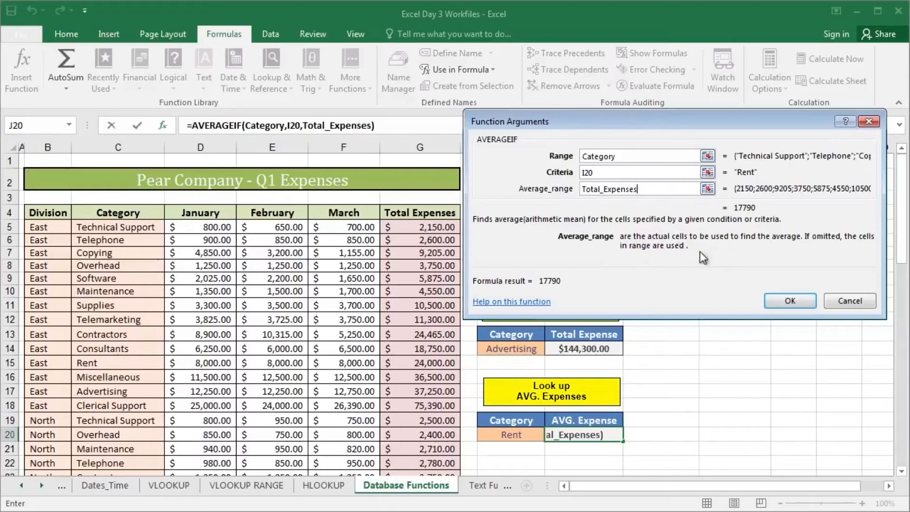
click(789, 301)
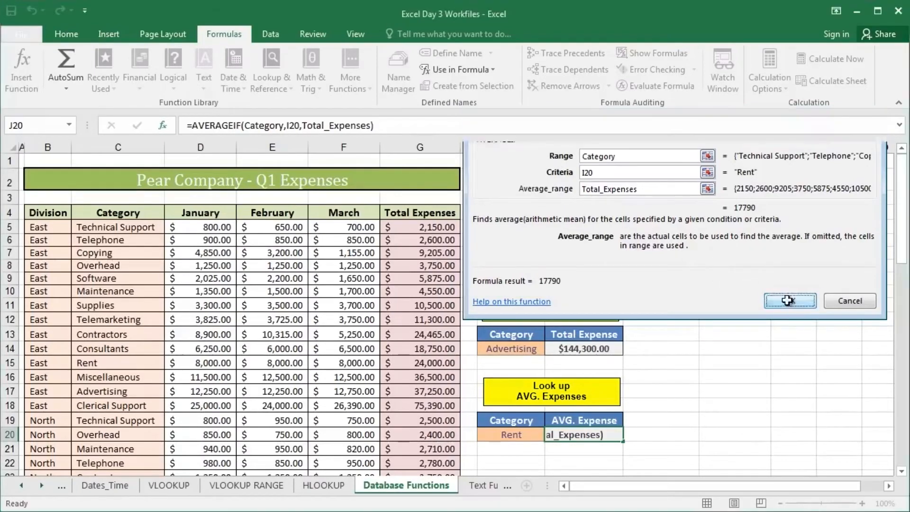
click(56, 38)
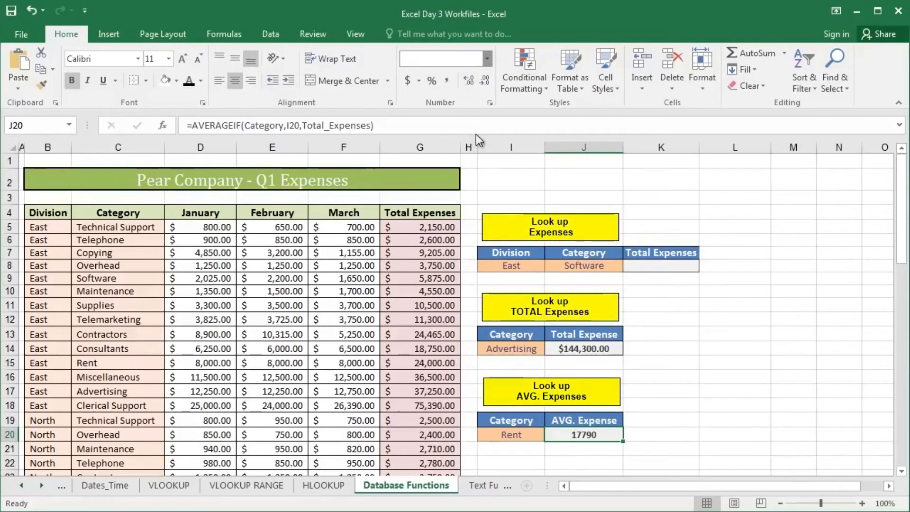
key(ctrl+shift+4)
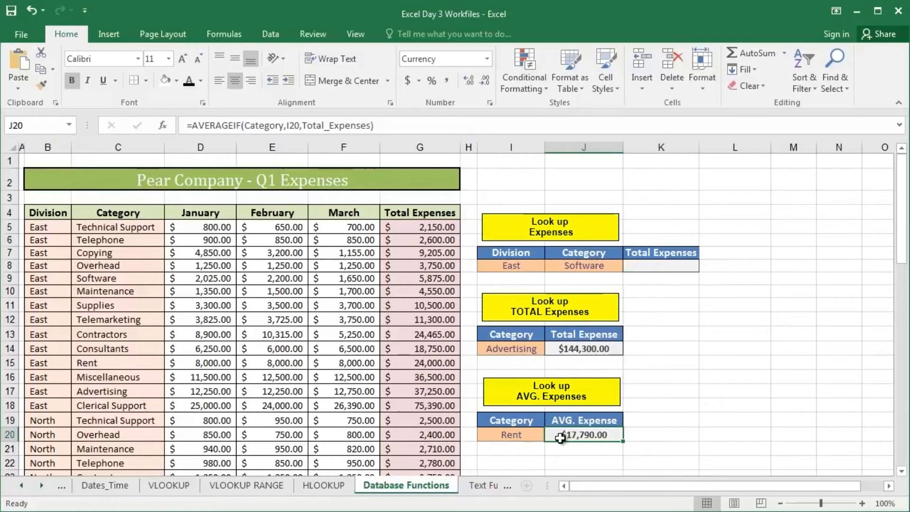
- Test the average lookup by entering the category Overhead and then Telephone in cell I20
click(505, 435)
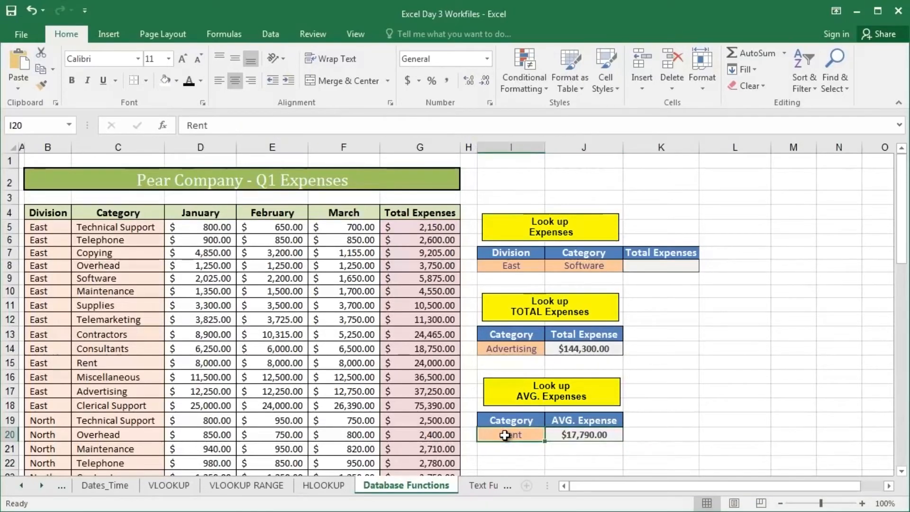
text(Overhead)
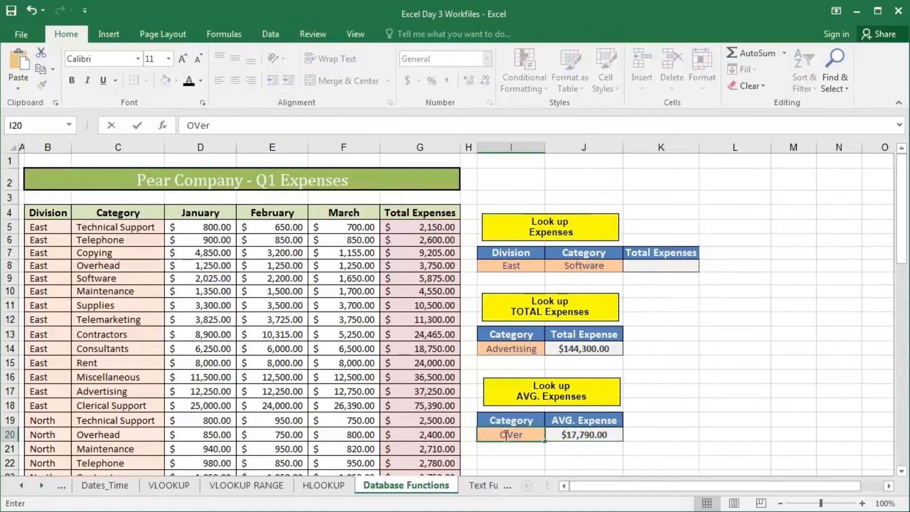
key(Return)
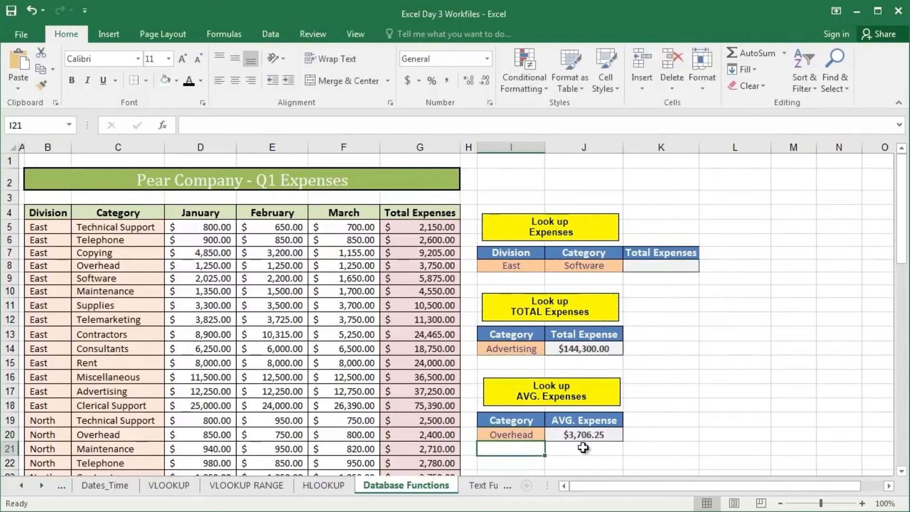
click(516, 434)
text(Te)
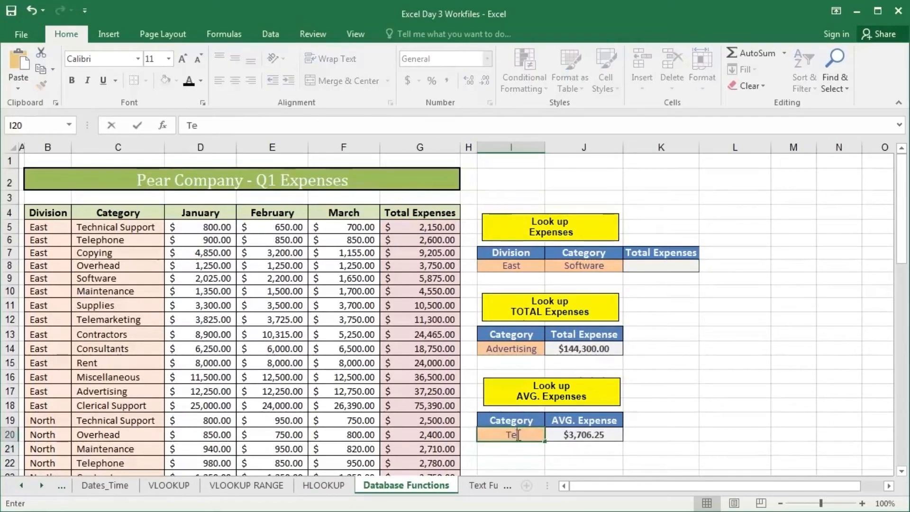
text(lephone)
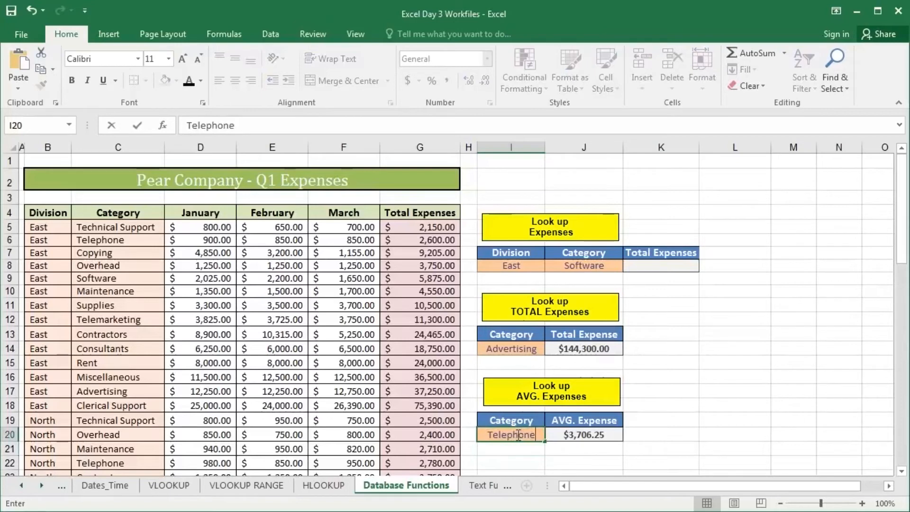
key(Return)
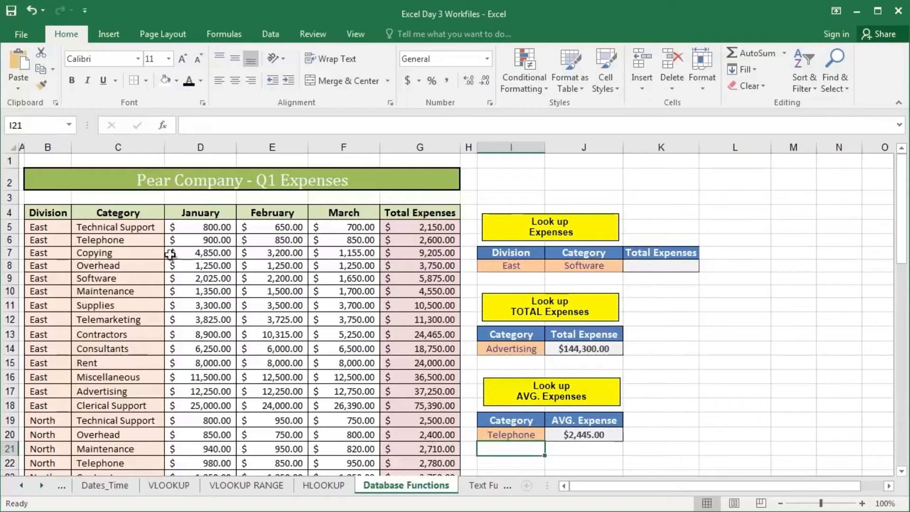
- Link the average lookup category in I20 to the total lookup category with the formula =I14
drag(114, 229, 118, 406)
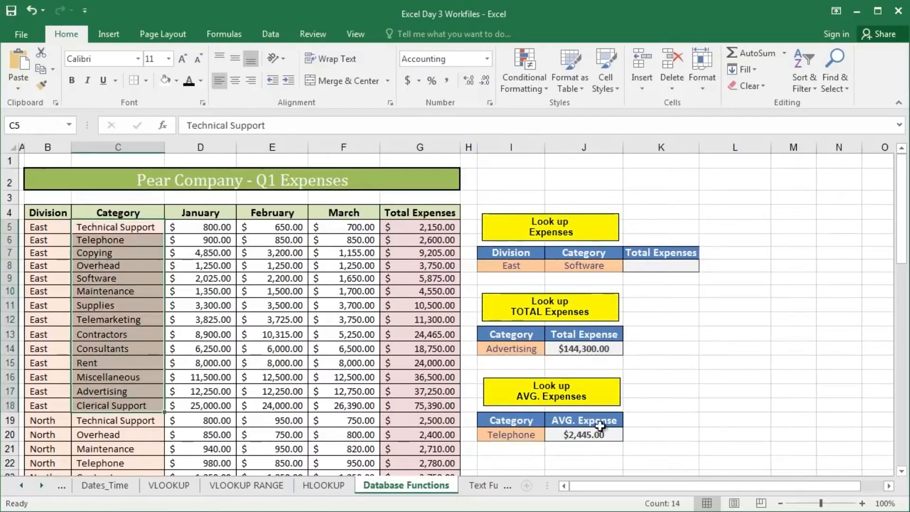
click(517, 435)
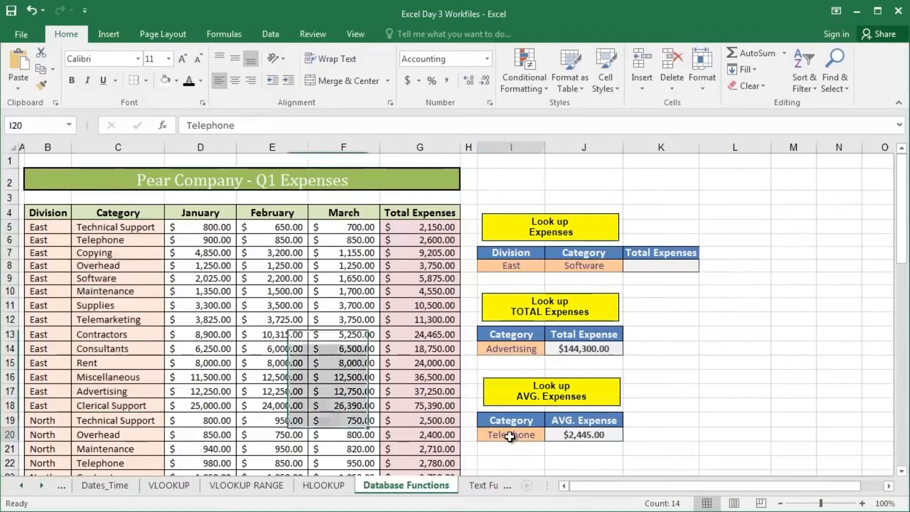
text(=)
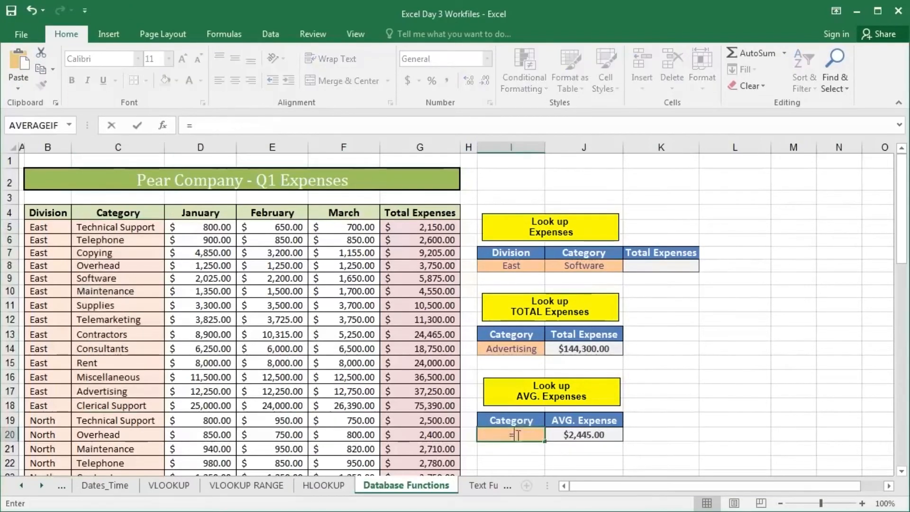
click(524, 349)
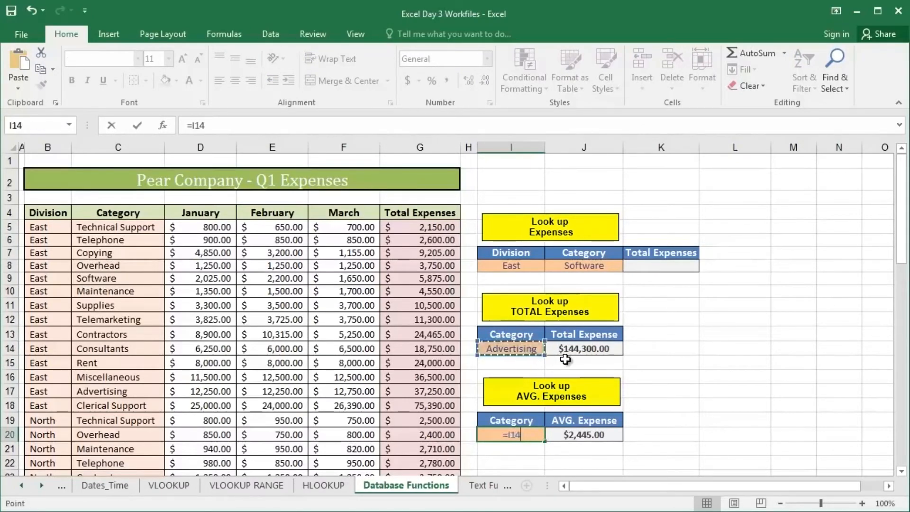
key(Return)
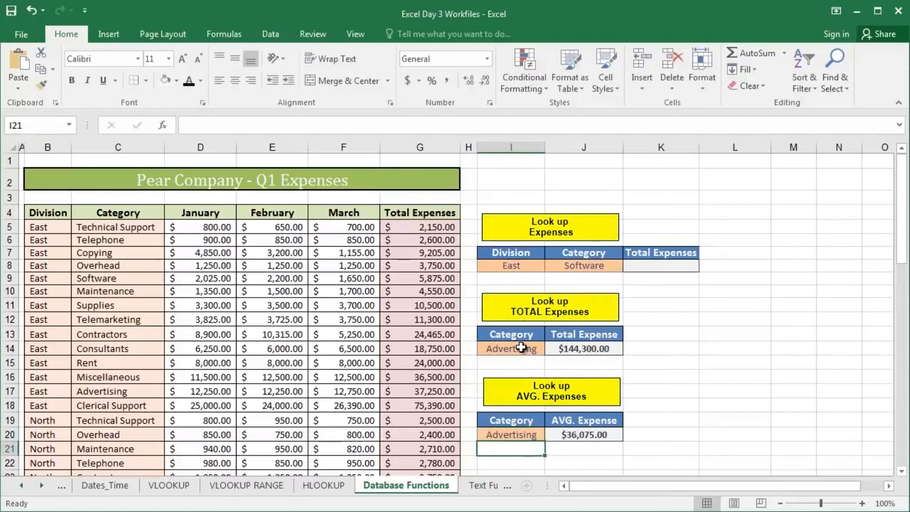
- Change the lookup category in cell I14 to Rent
click(511, 350)
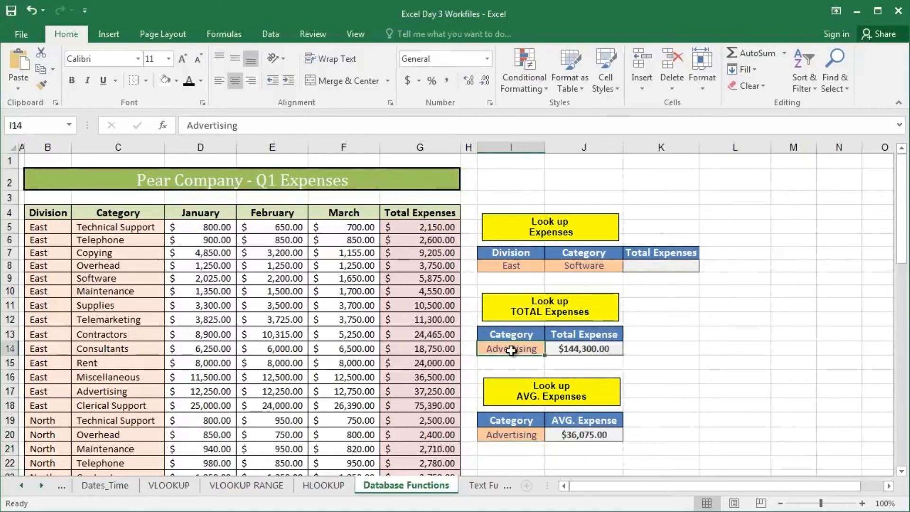
text(Rent)
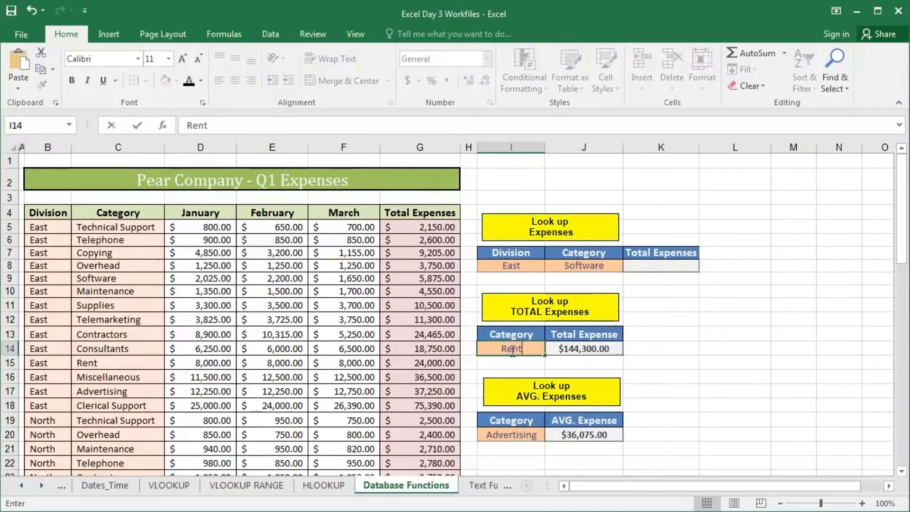
key(Return)
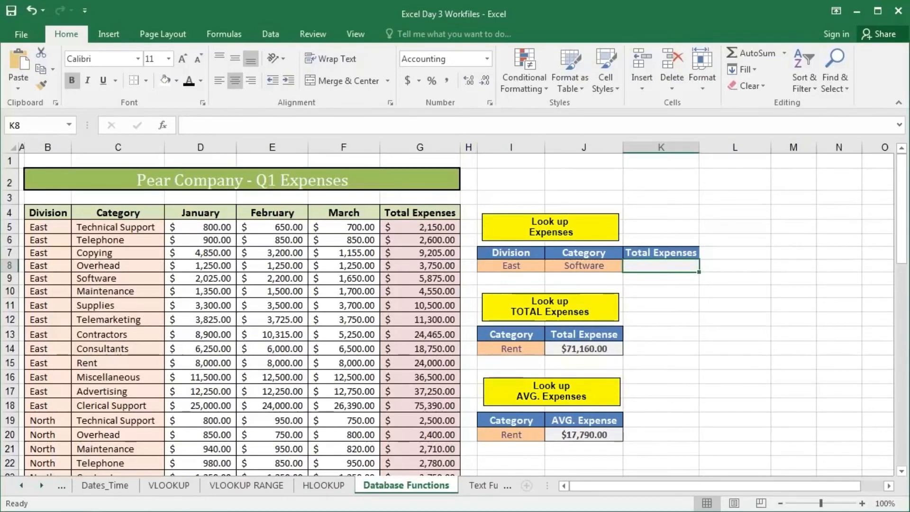
click(511, 349)
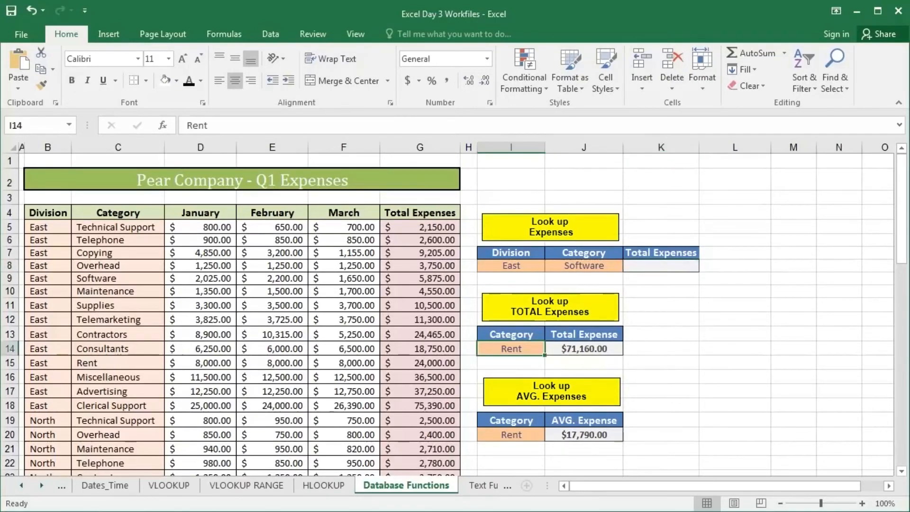
- Start a SUMIFS formula in the Total Expenses cell K8 with the named range Total_Expenses as its sum range
click(661, 266)
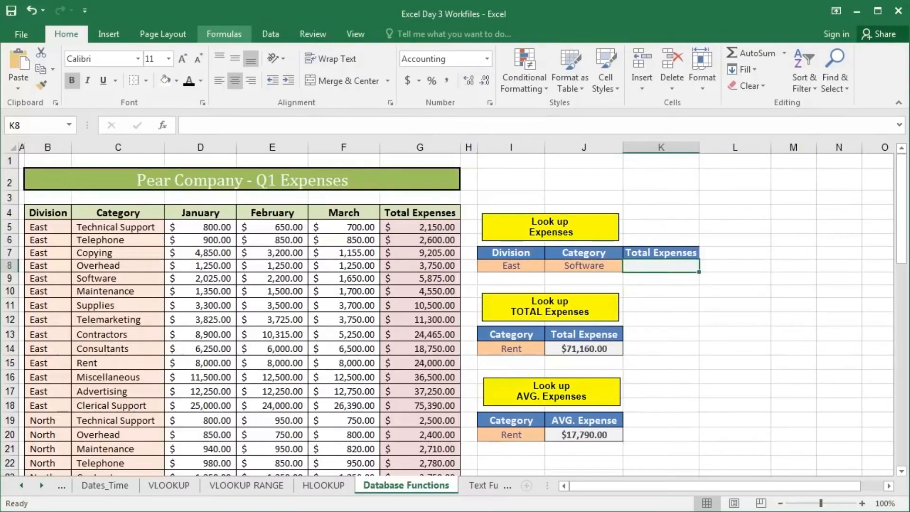
click(224, 34)
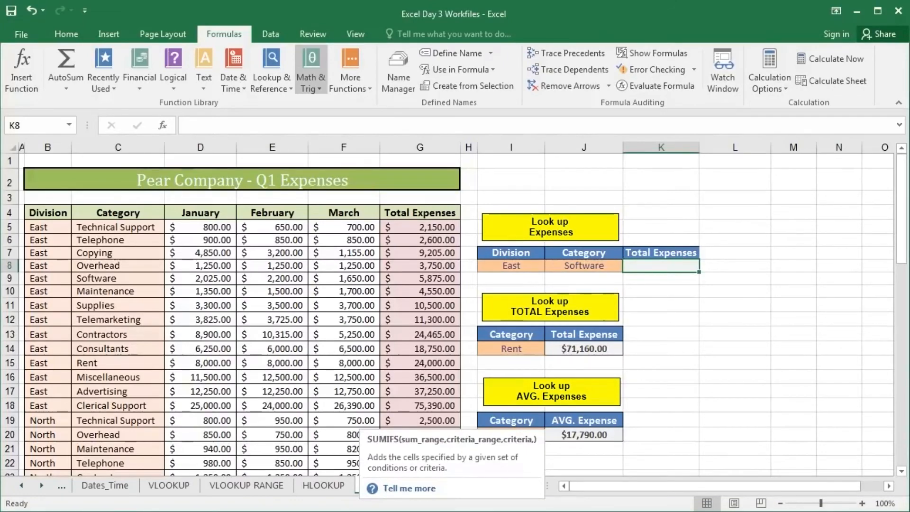
click(328, 421)
drag(664, 105, 665, 290)
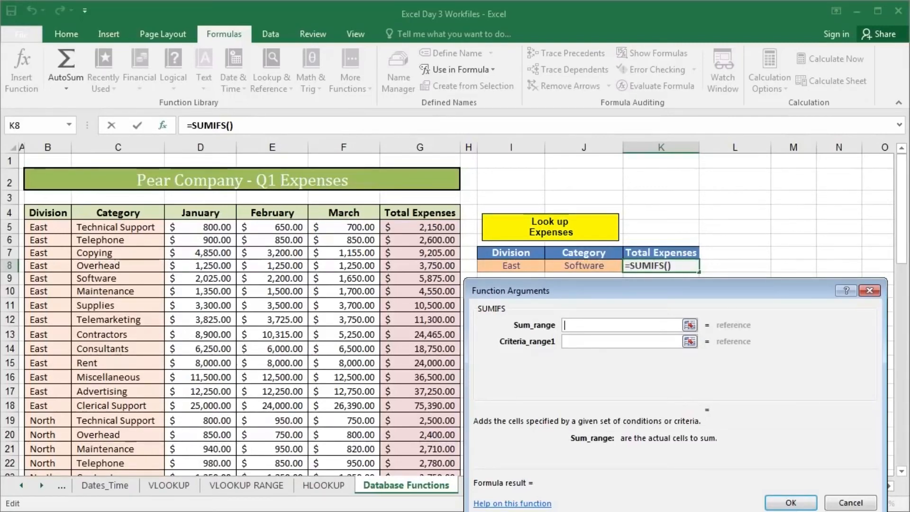
click(459, 69)
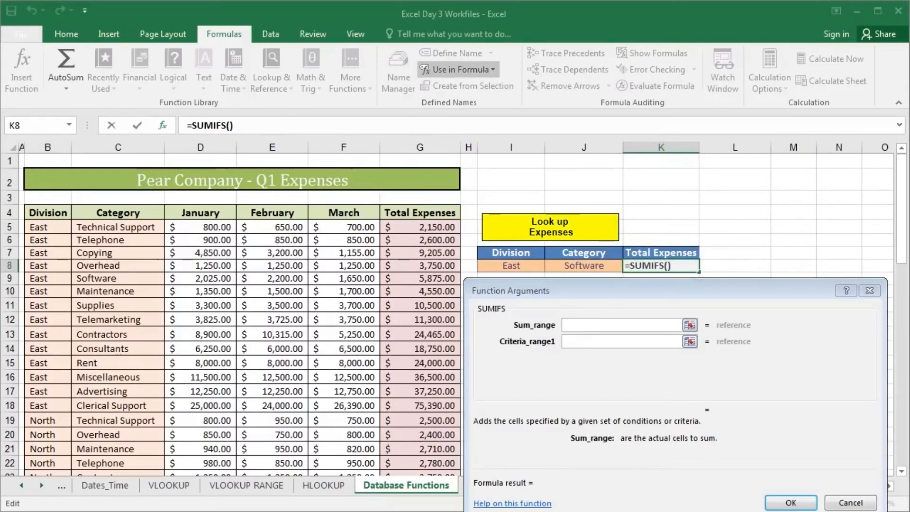
click(458, 118)
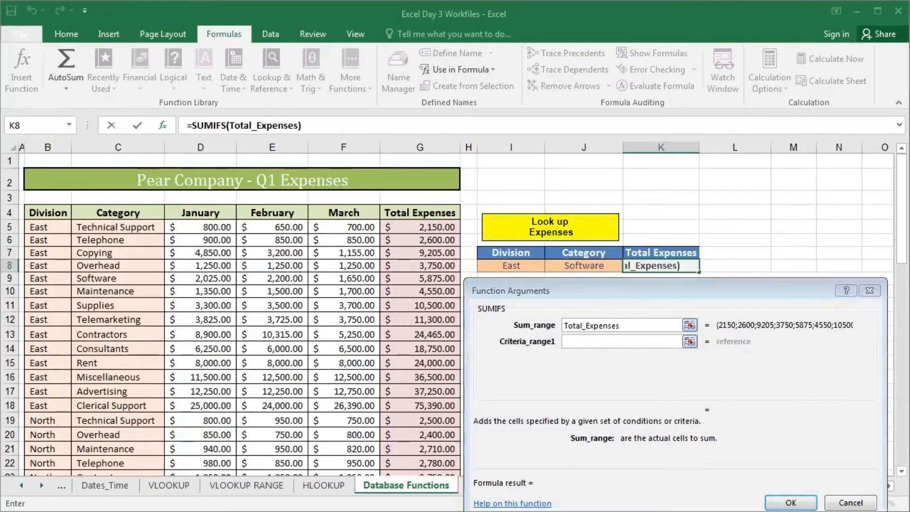
scroll(447, 312, down, 1)
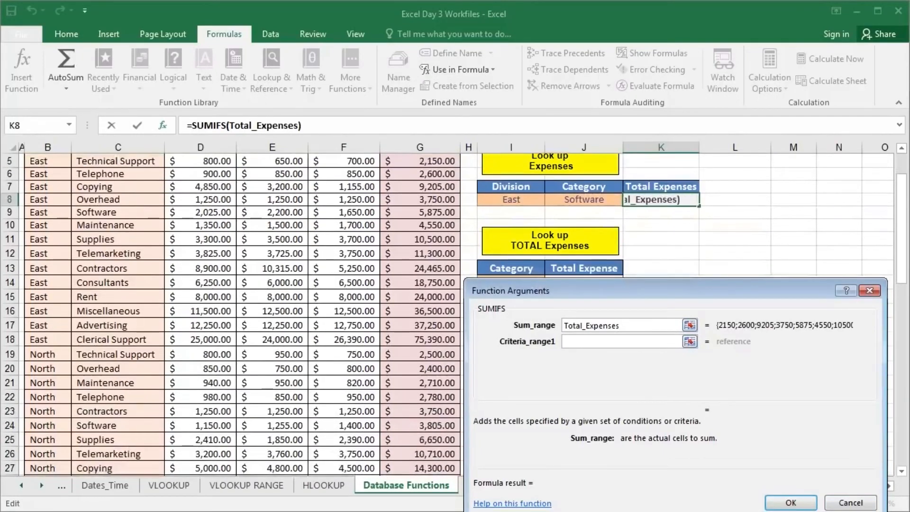
key(Tab)
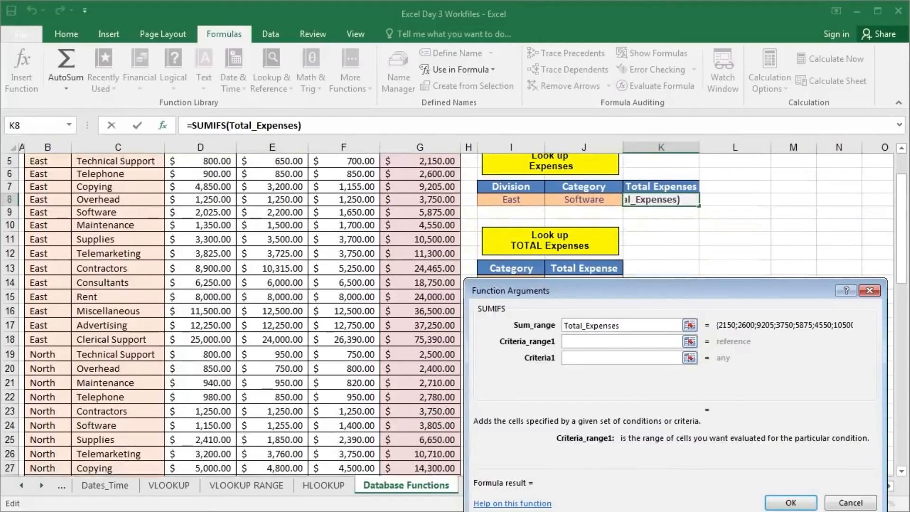
scroll(233, 313, up, 1)
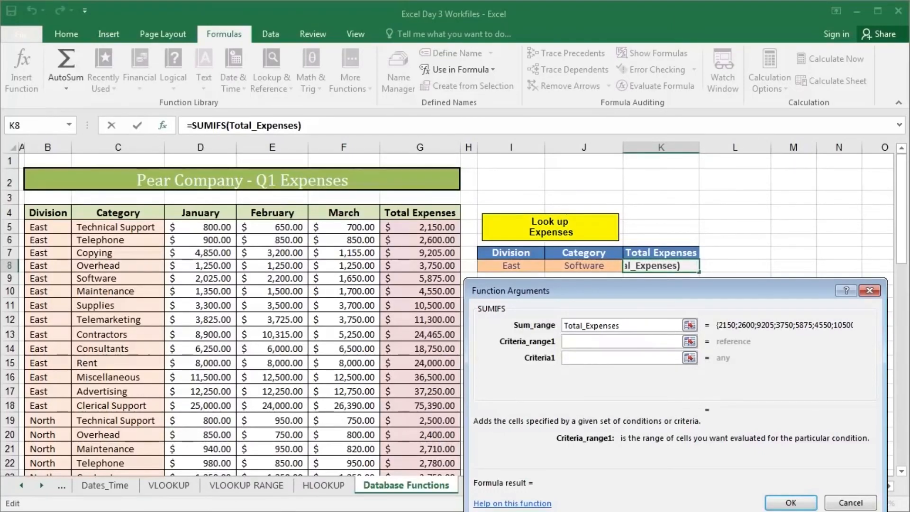
drag(48, 212, 69, 367)
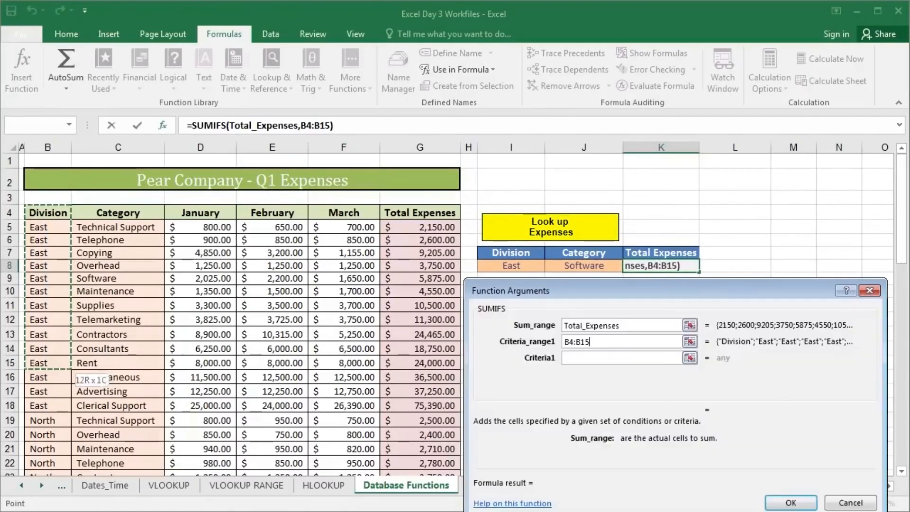
drag(591, 342, 563, 342)
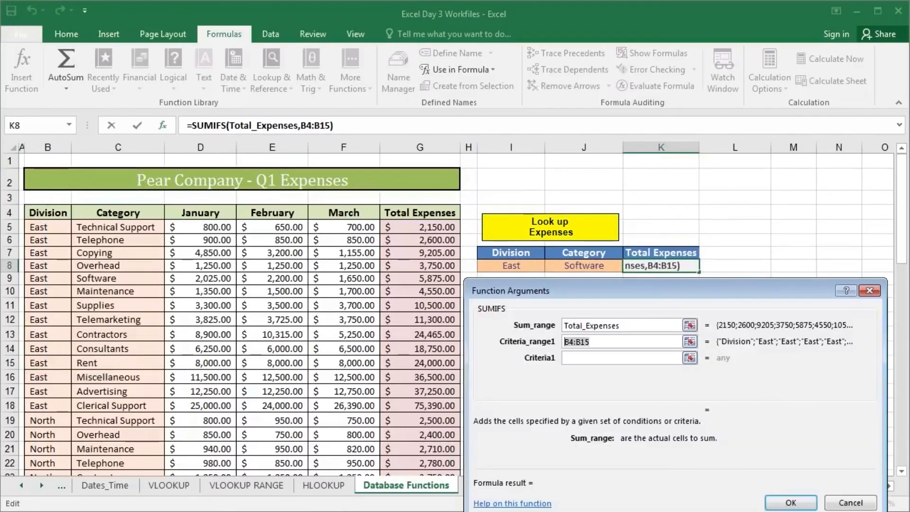
key(BackSpace)
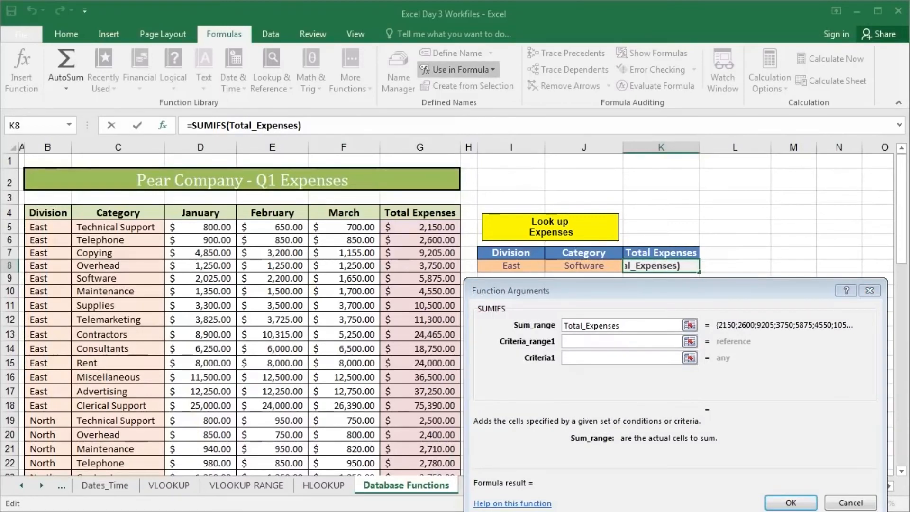
- Set the first SUMIFS criteria range to the named range Division and its criterion to cell I8
click(448, 103)
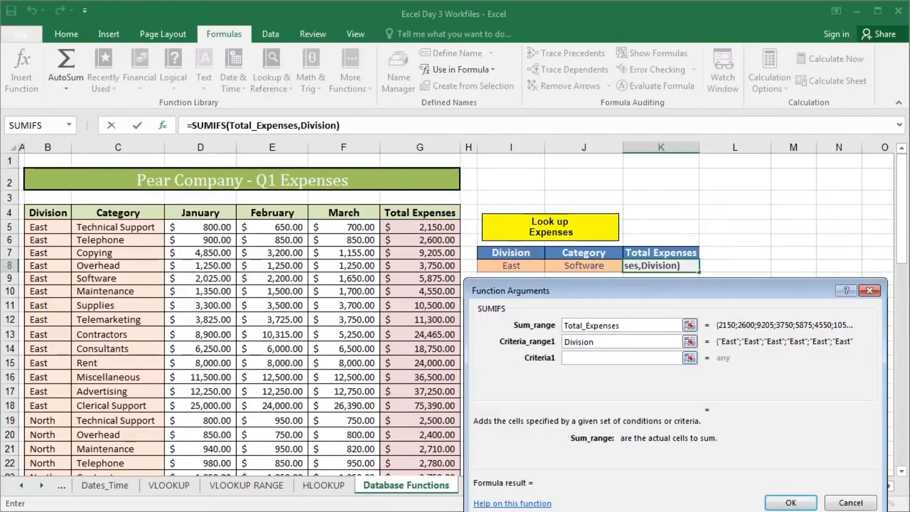
key(Tab)
drag(676, 290, 674, 306)
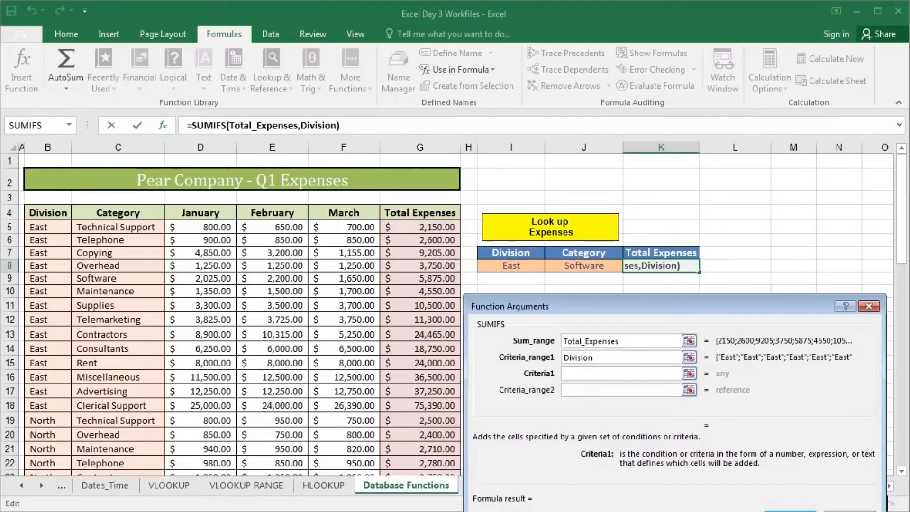
click(511, 265)
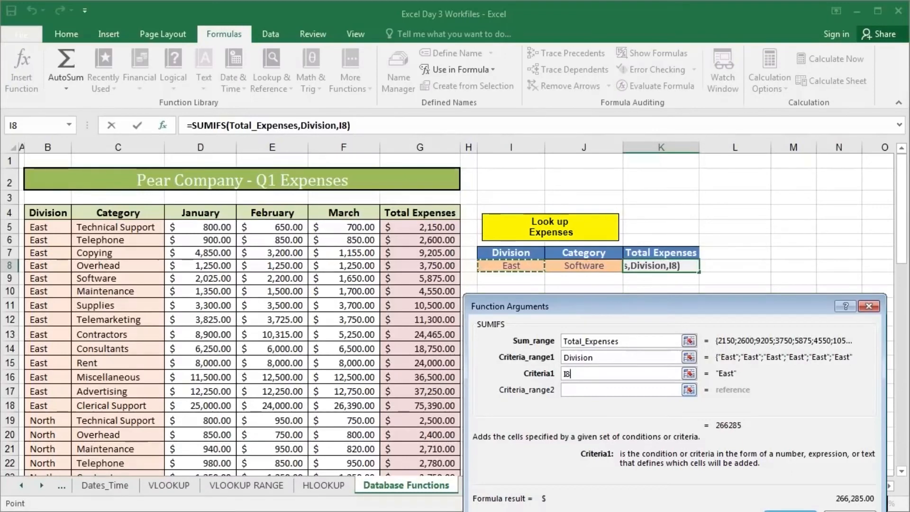
- Add the named range Category as the second SUMIFS criteria range with cell J8 as its criterion, and complete the formula in K8
click(620, 390)
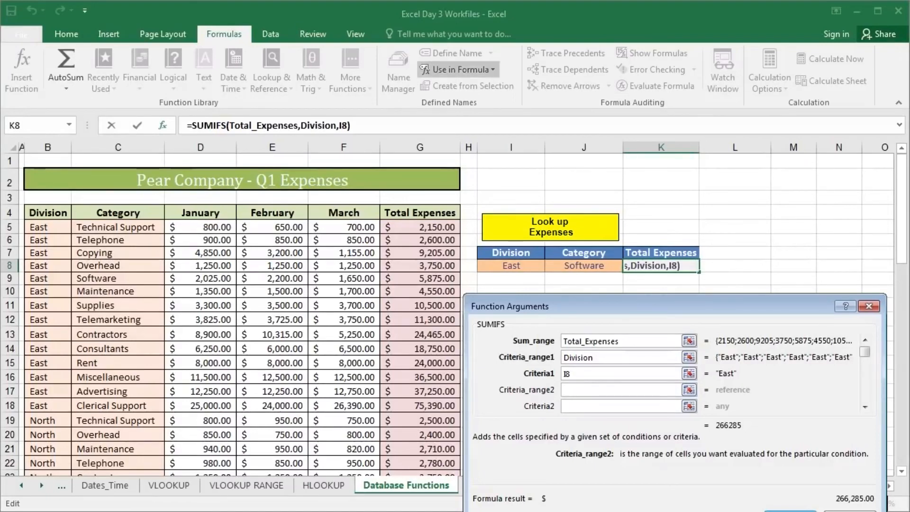
click(447, 87)
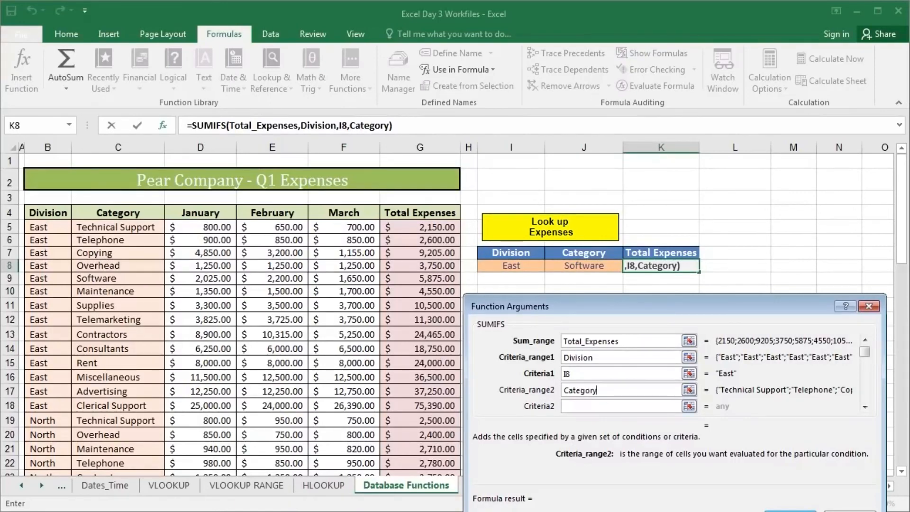
click(621, 406)
click(584, 266)
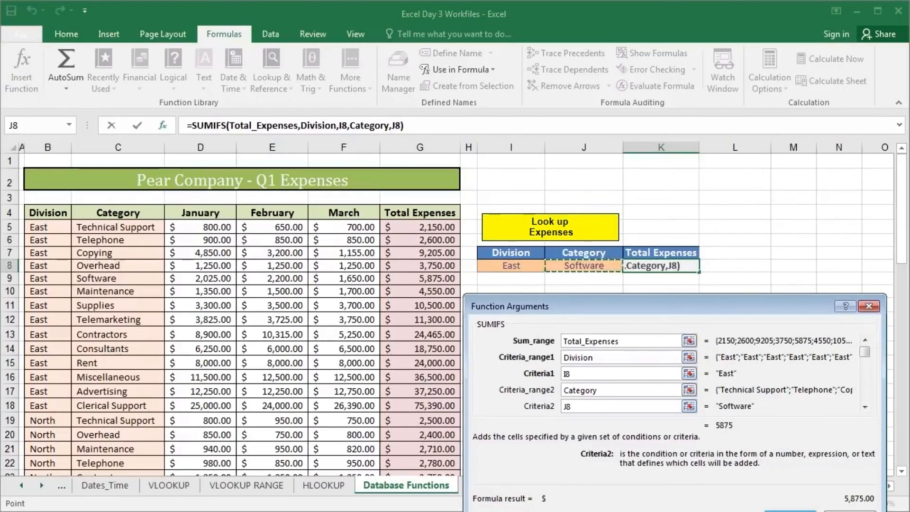
drag(864, 352, 864, 395)
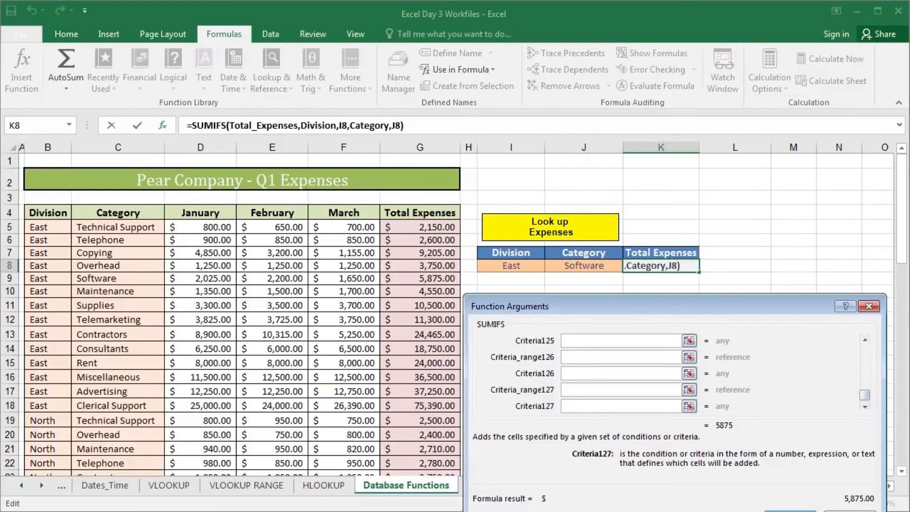
drag(865, 395, 864, 352)
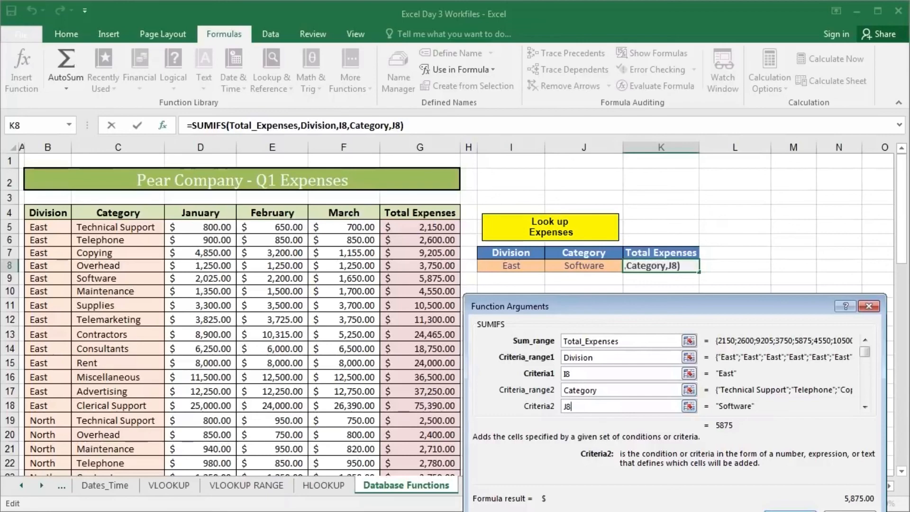
key(Return)
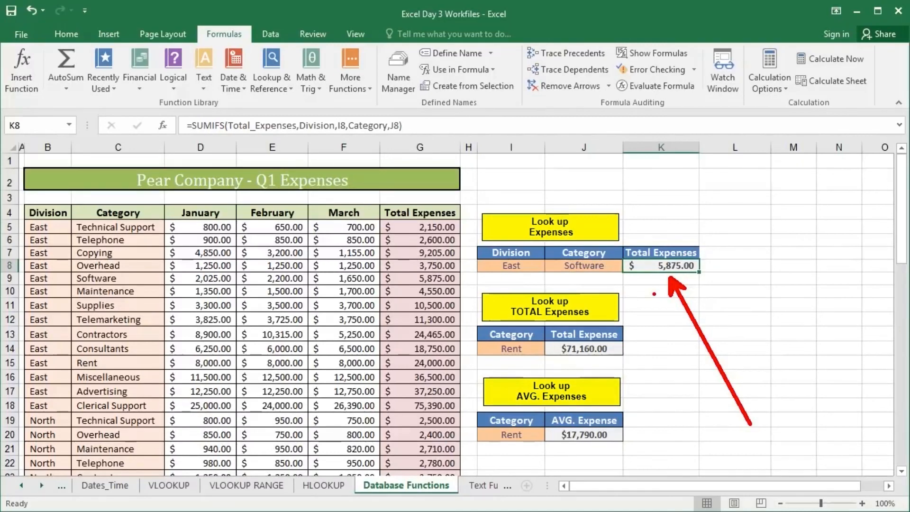
- Change the lookup division in cell I8 to North to test the SUMIFS formula
click(511, 266)
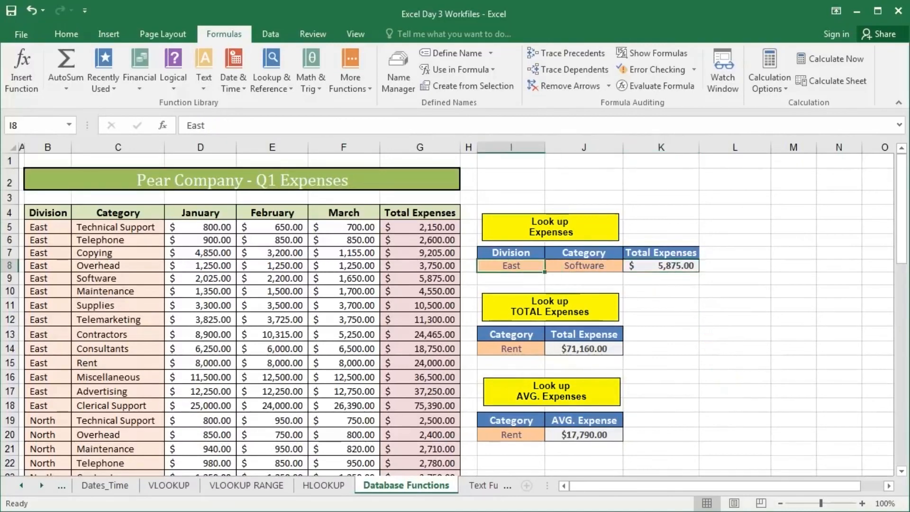
text(nORTH)
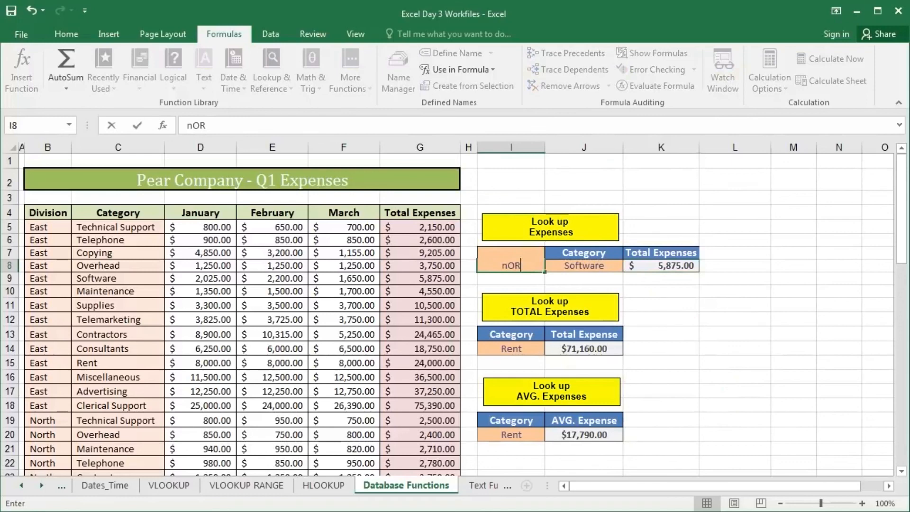
key(BackSpace)
key(BackSpace)
key(BackSpace)
key(BackSpace)
key(BackSpace)
text(North)
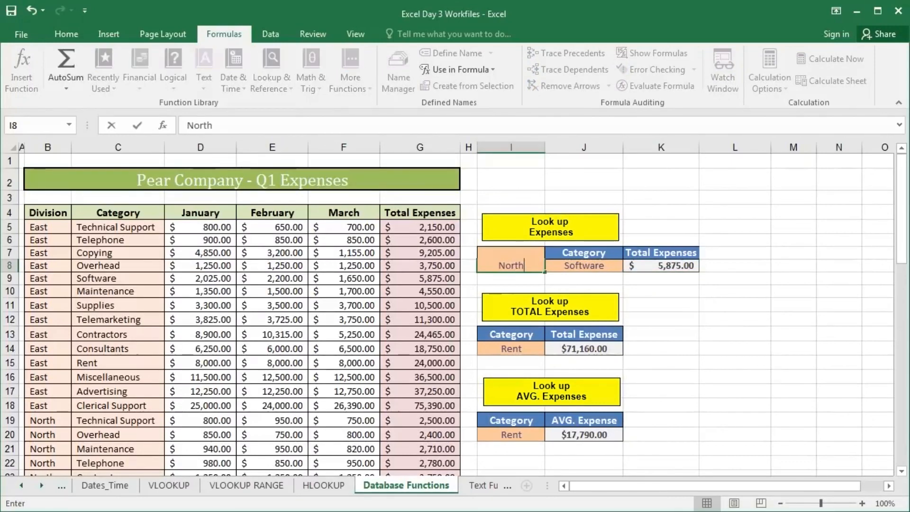
key(Return)
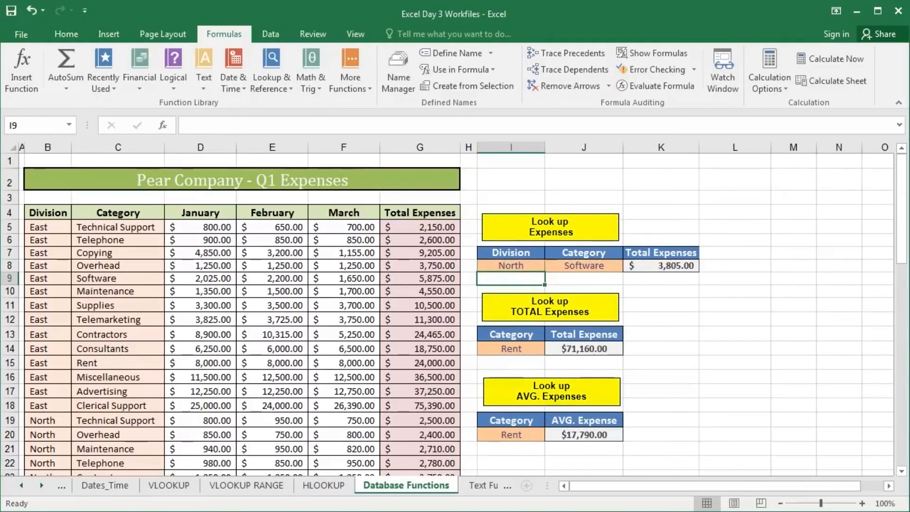
- Change the lookup category in cell J8 to Contractors
click(584, 266)
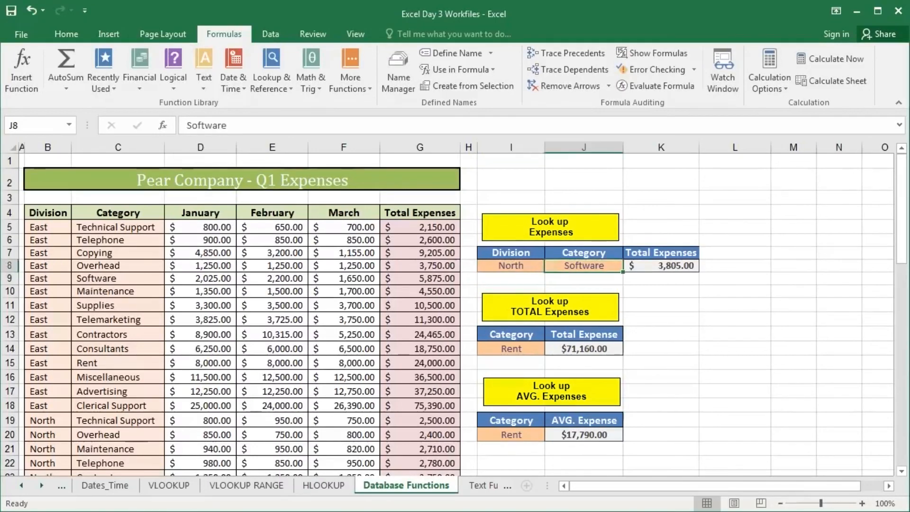
text(Contrac)
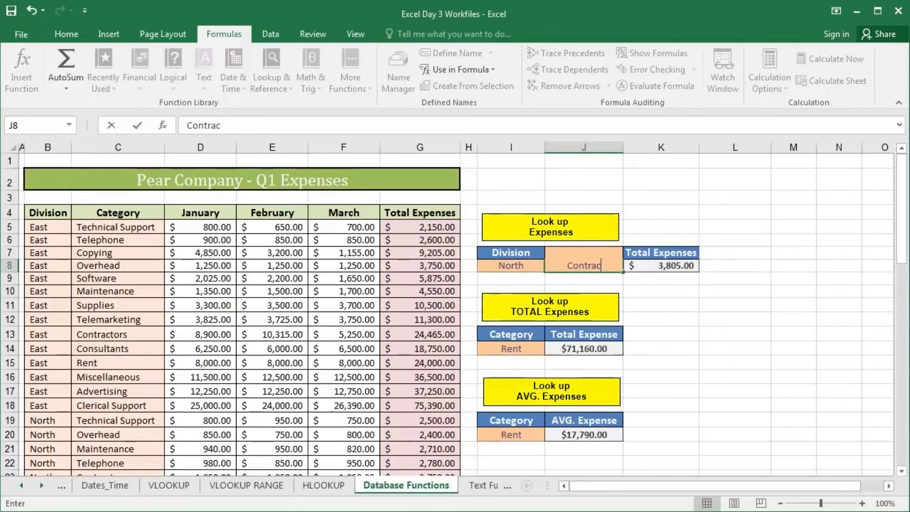
text(tors)
key(Return)
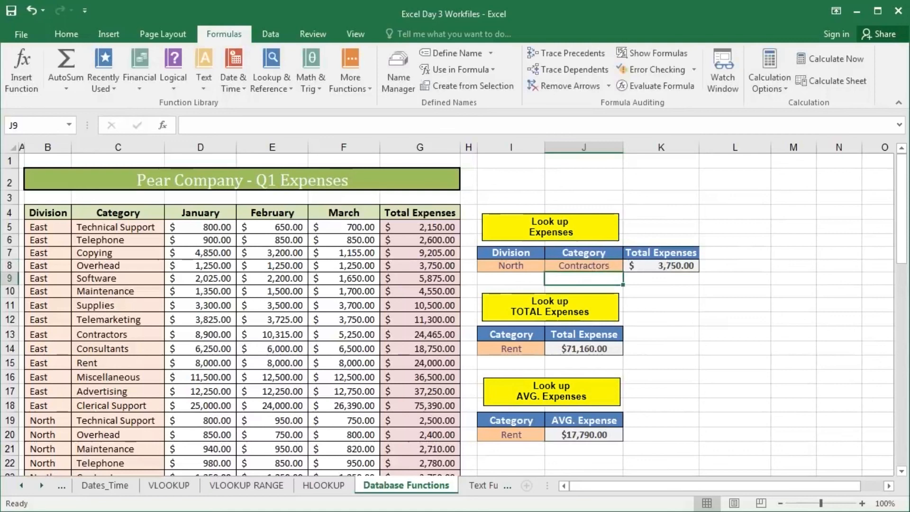
- Try West as the lookup division in cell I8
click(511, 266)
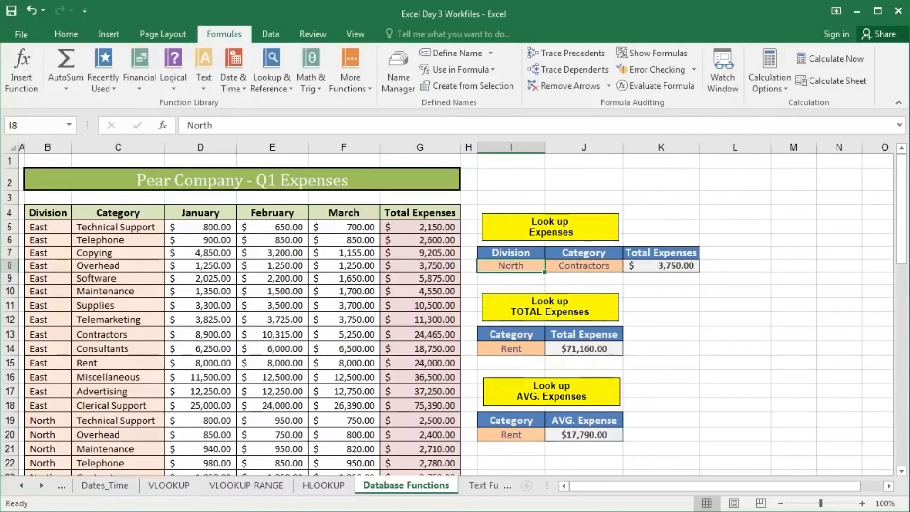
text(West)
key(Return)
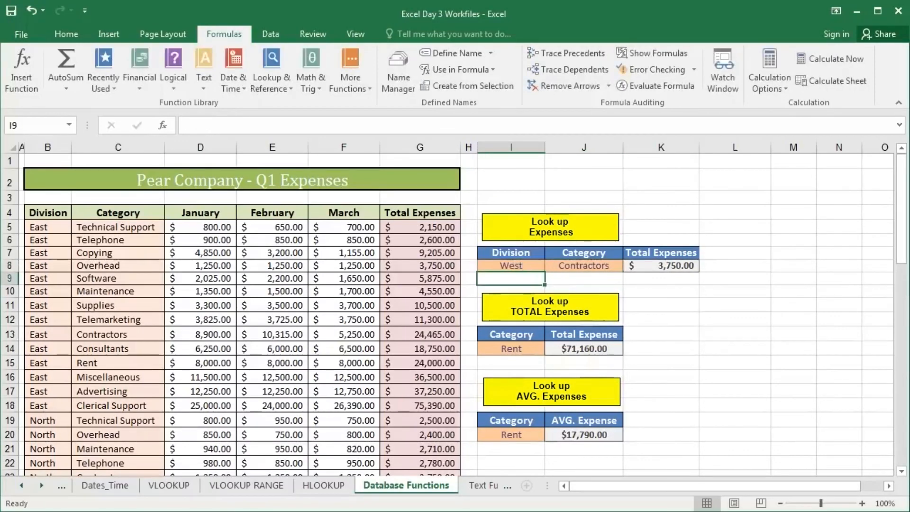
- Check the divisions listed in the expense table and set the lookup division in cell I8 to South
click(511, 266)
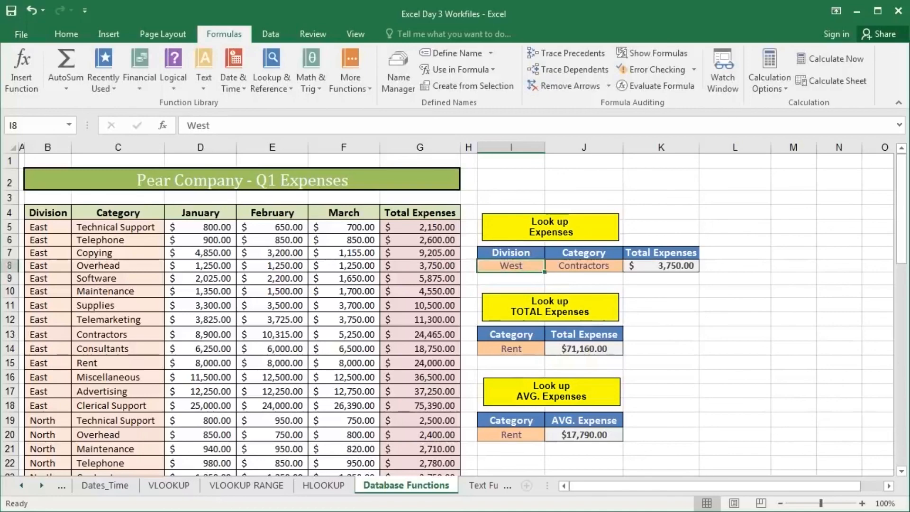
click(344, 305)
scroll(343, 305, down, 14)
scroll(344, 305, up, 6)
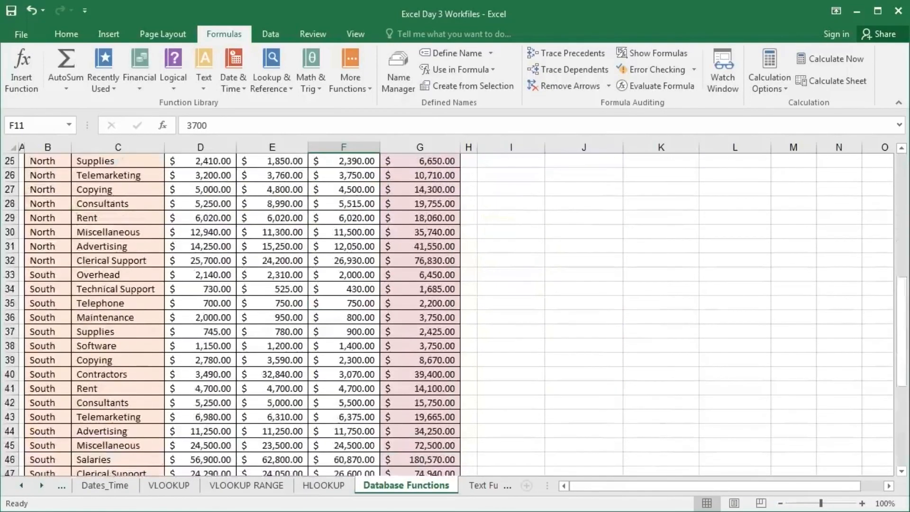
scroll(445, 312, up, 7)
click(505, 215)
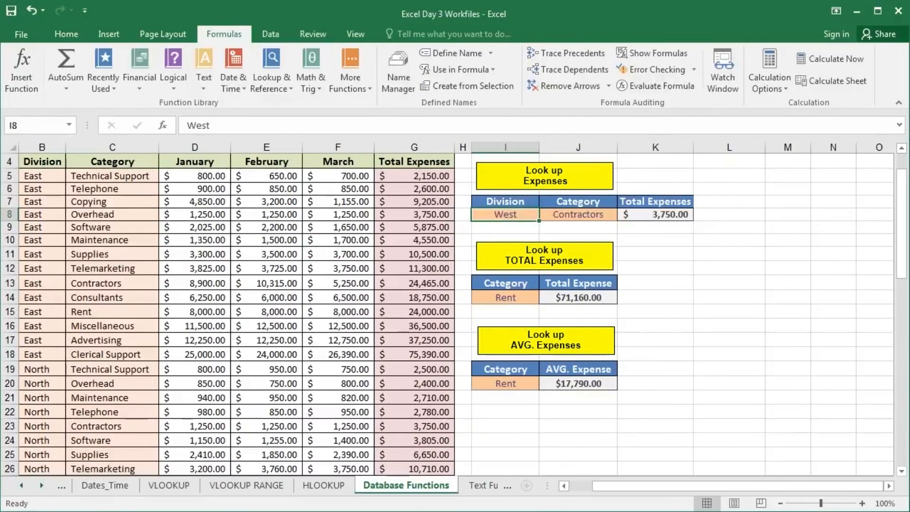
text(North)
key(BackSpace)
key(BackSpace)
key(BackSpace)
key(BackSpace)
key(BackSpace)
text(South)
key(Return)
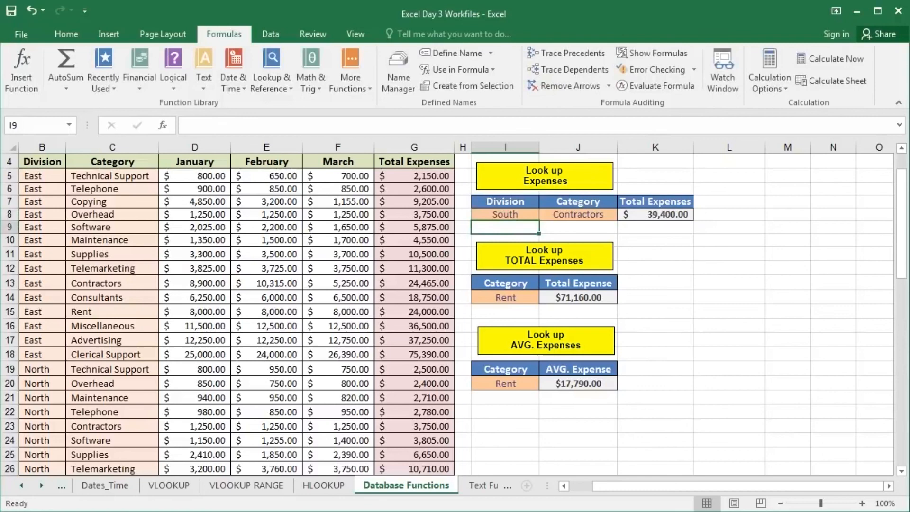
scroll(448, 313, up, 1)
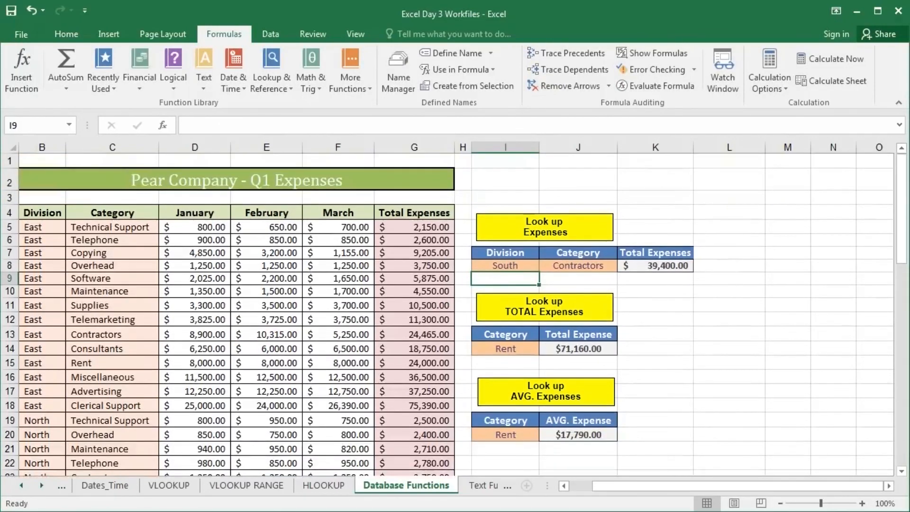